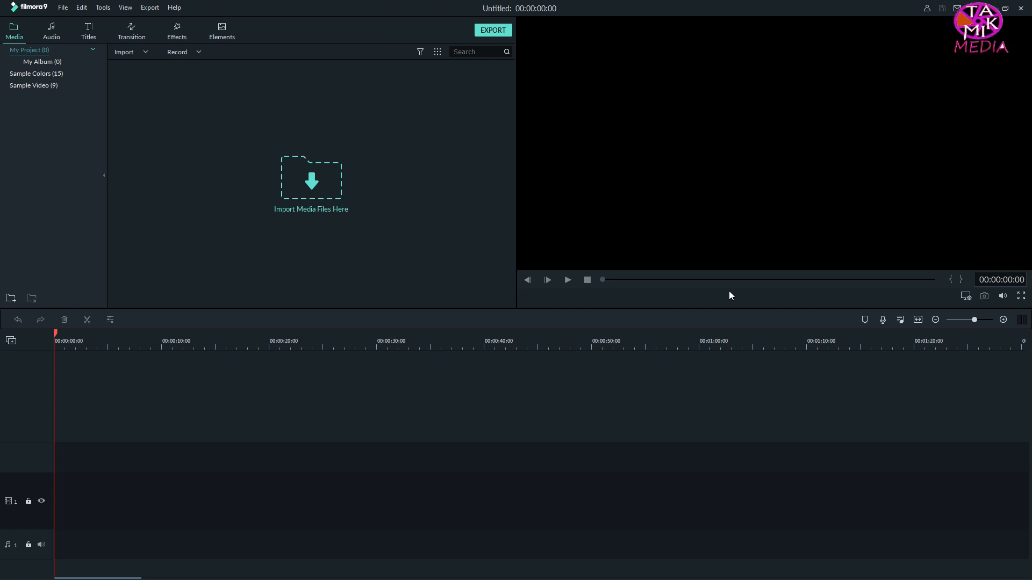
Step: Minimize the Filmora window to reach the desktop
{"action": "left_click", "coordinate": [988, 9]}
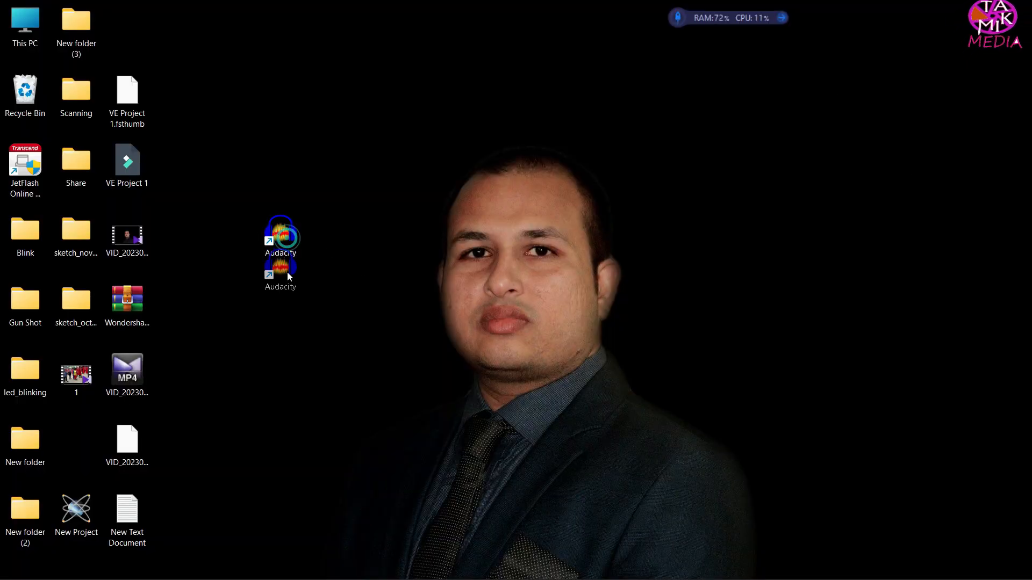
{"action": "left_click_drag", "start_coordinate": [287, 272], "coordinate": [257, 172]}
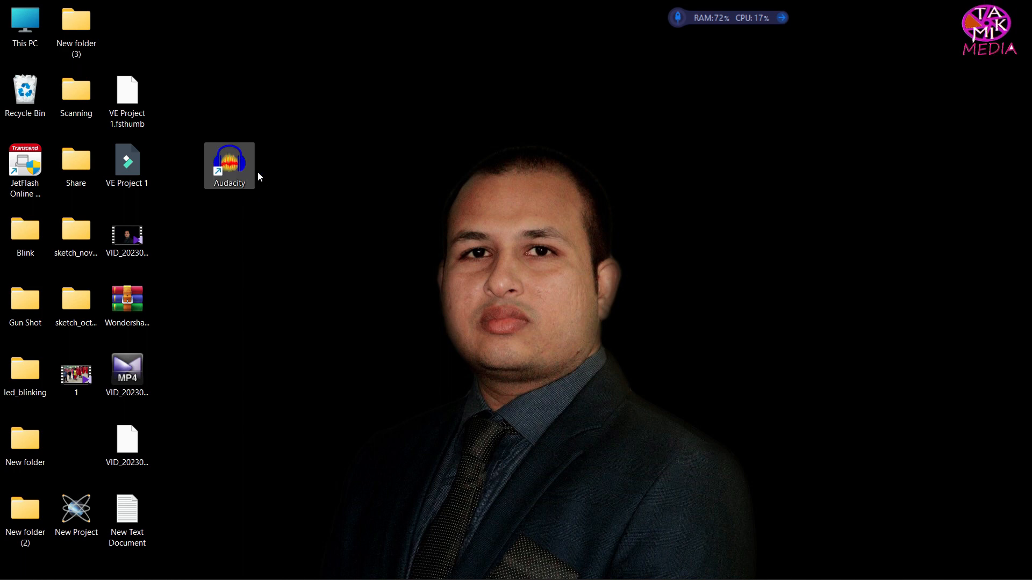
{"action": "left_click", "coordinate": [373, 241]}
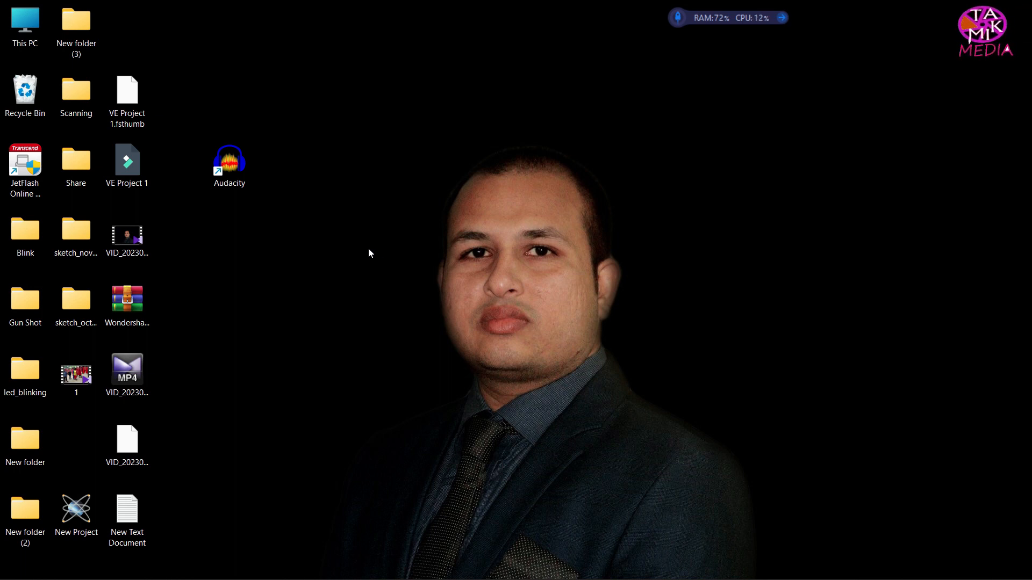
{"action": "left_click_drag", "start_coordinate": [229, 167], "coordinate": [280, 243]}
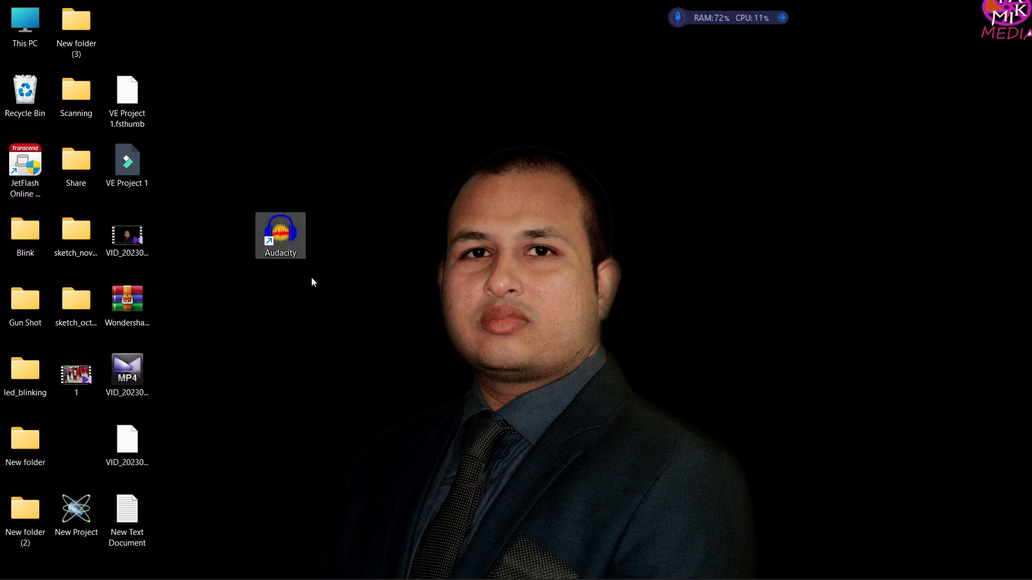
{"action": "left_click", "coordinate": [314, 284]}
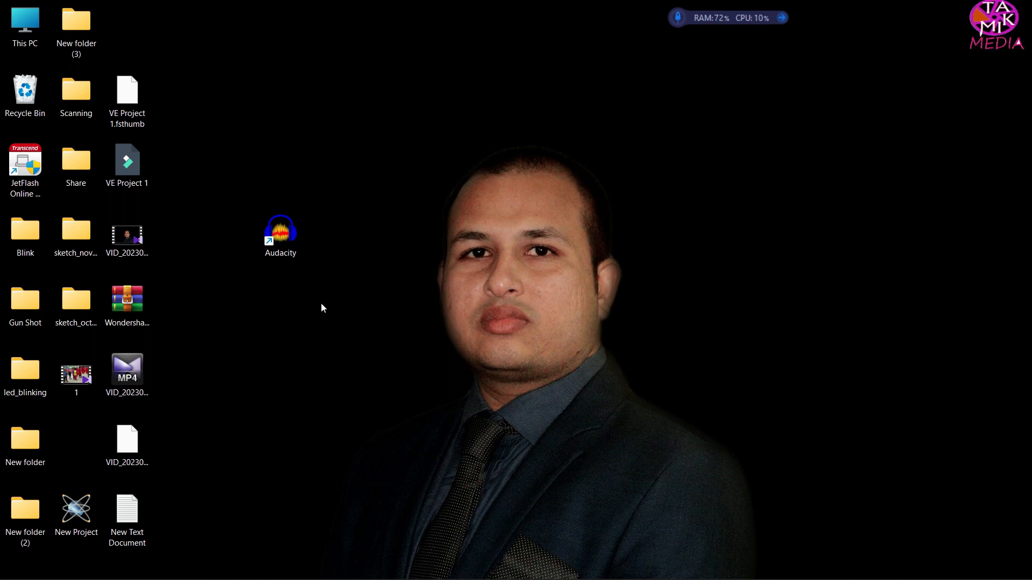
Step: Check the target path in the Audacity desktop shortcut's properties, then close the properties
{"action": "right_click", "coordinate": [275, 227]}
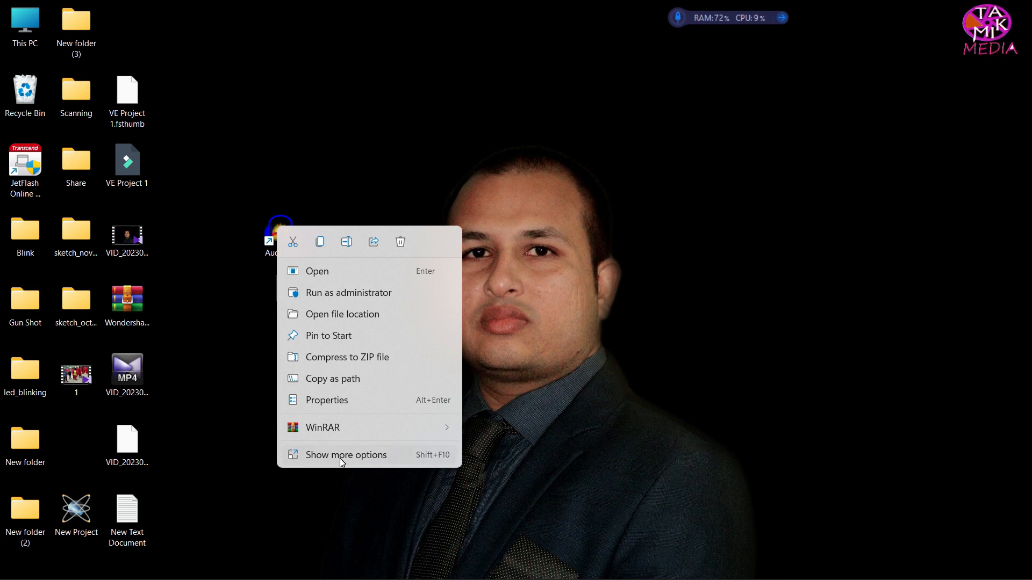
{"action": "left_click", "coordinate": [334, 402]}
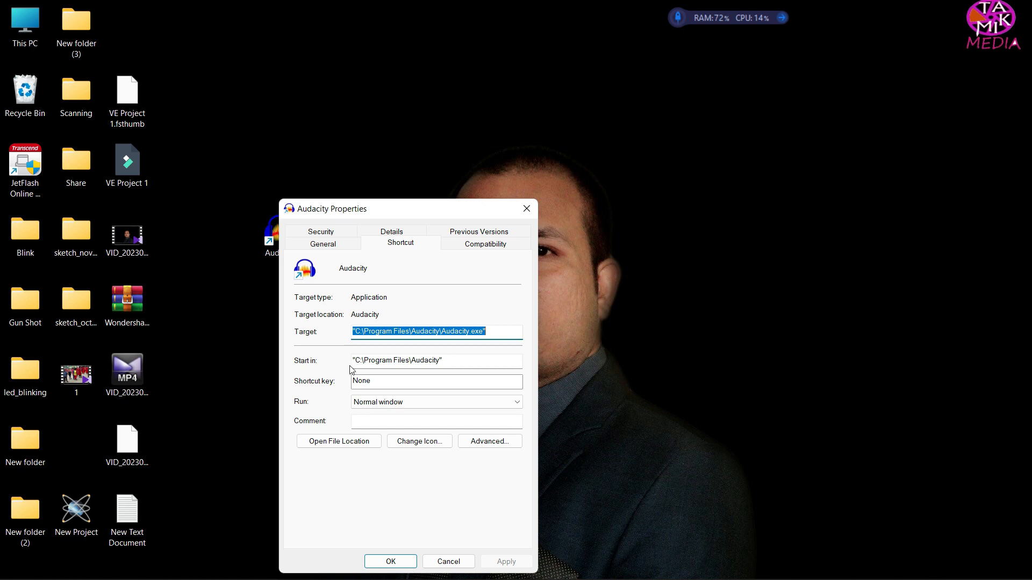
{"action": "left_click", "coordinate": [361, 334]}
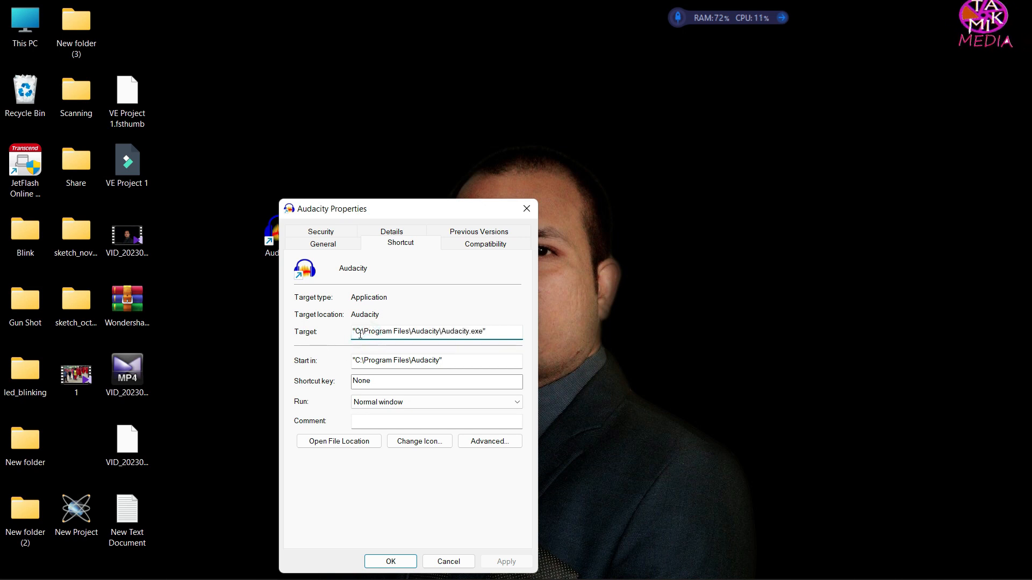
{"action": "left_click", "coordinate": [359, 332]}
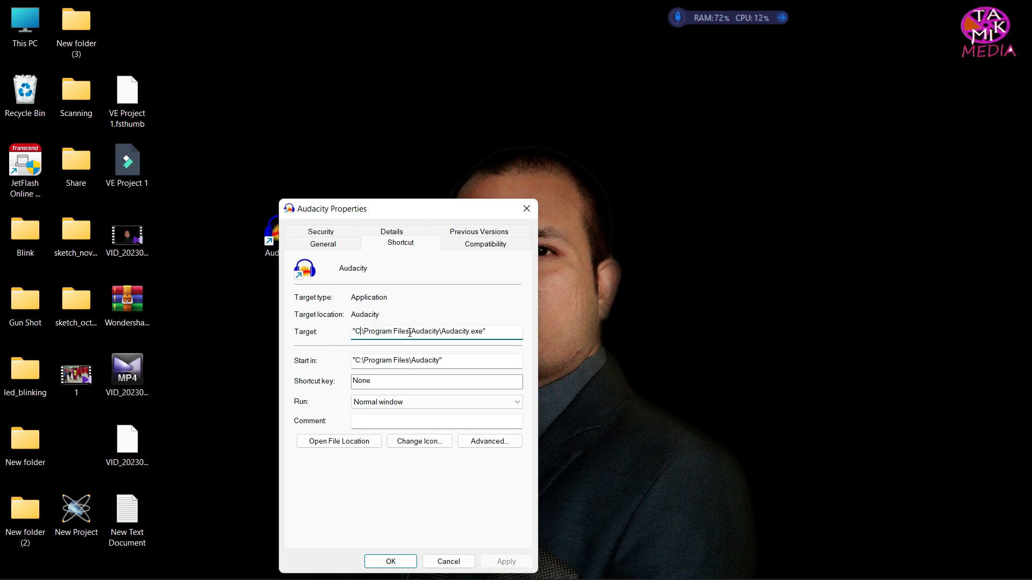
{"action": "left_click_drag", "start_coordinate": [410, 332], "coordinate": [440, 332]}
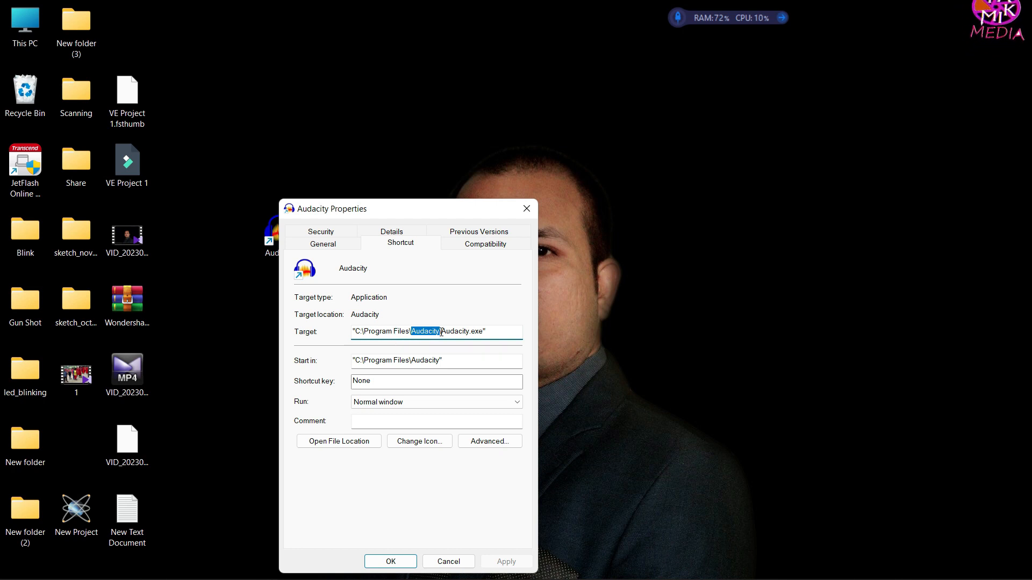
{"action": "left_click", "coordinate": [526, 209]}
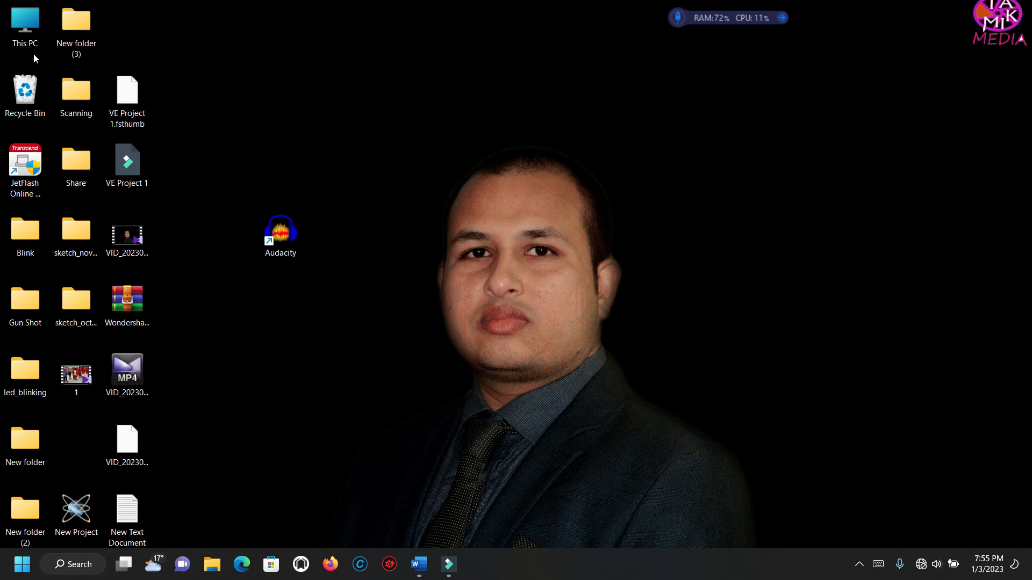
Step: Open the Audacity folder inside Program Files on the Windows (C:) drive
{"action": "double_click", "coordinate": [25, 25]}
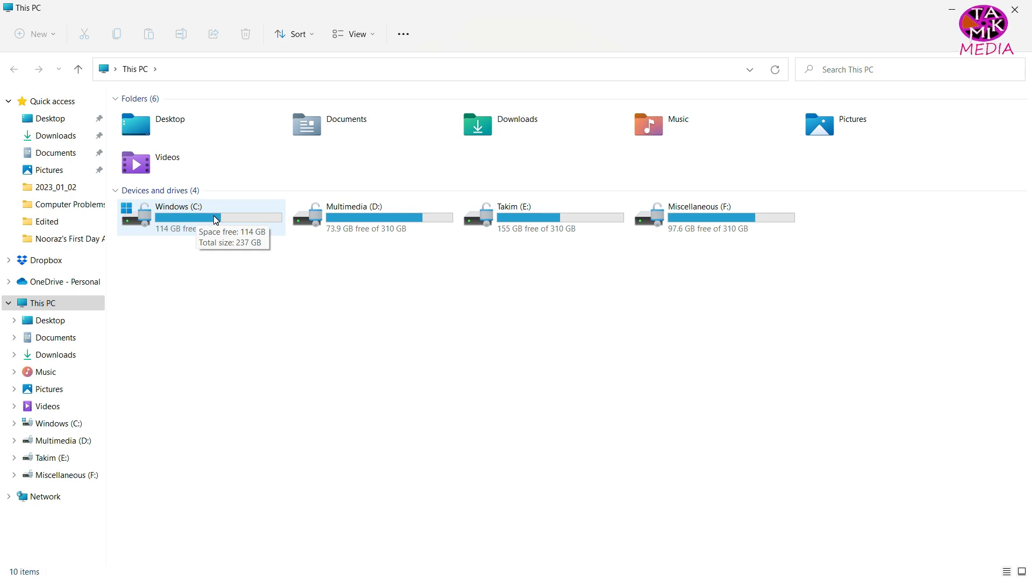
{"action": "double_click", "coordinate": [216, 220]}
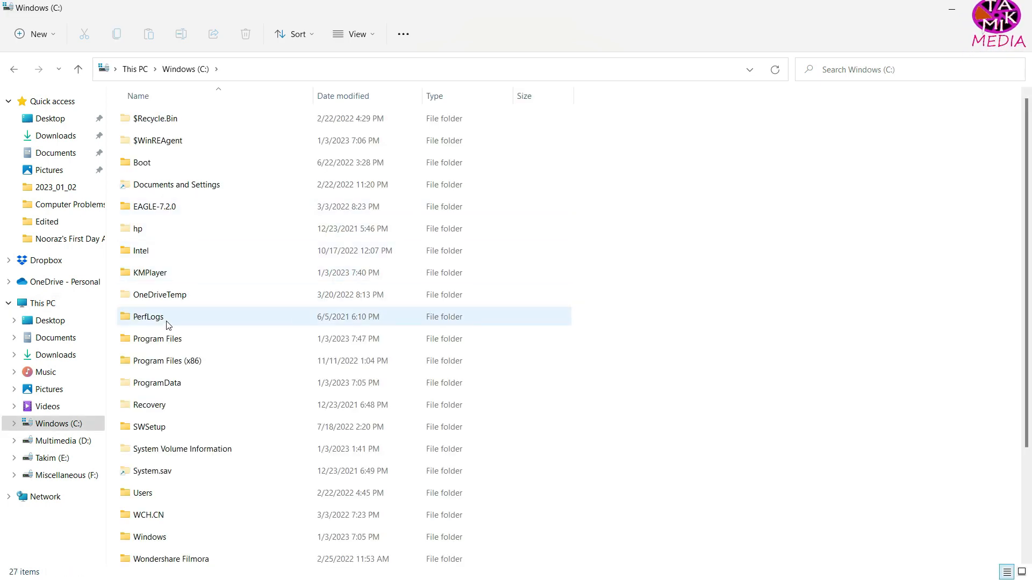
{"action": "double_click", "coordinate": [162, 339]}
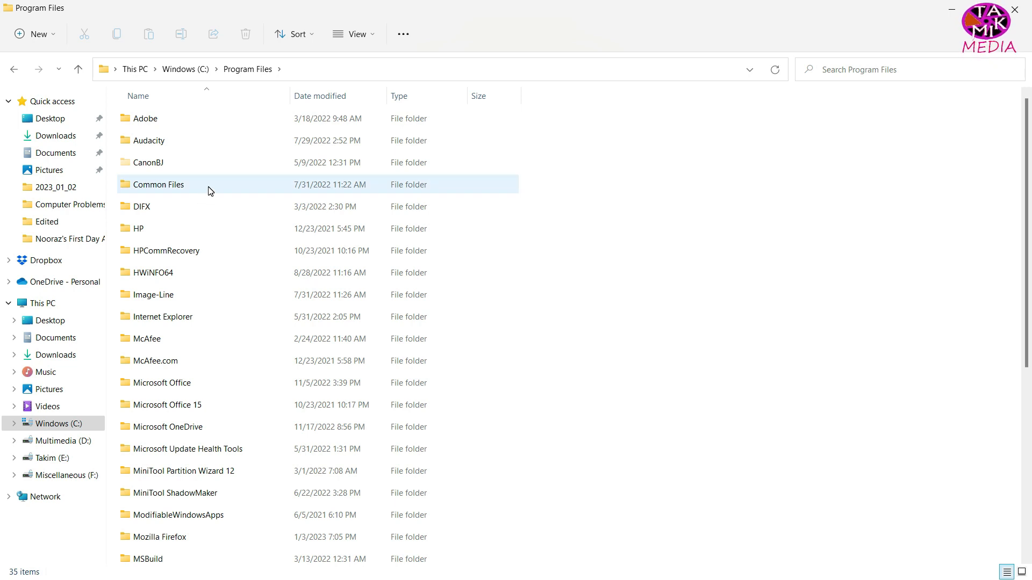
{"action": "left_click", "coordinate": [153, 139]}
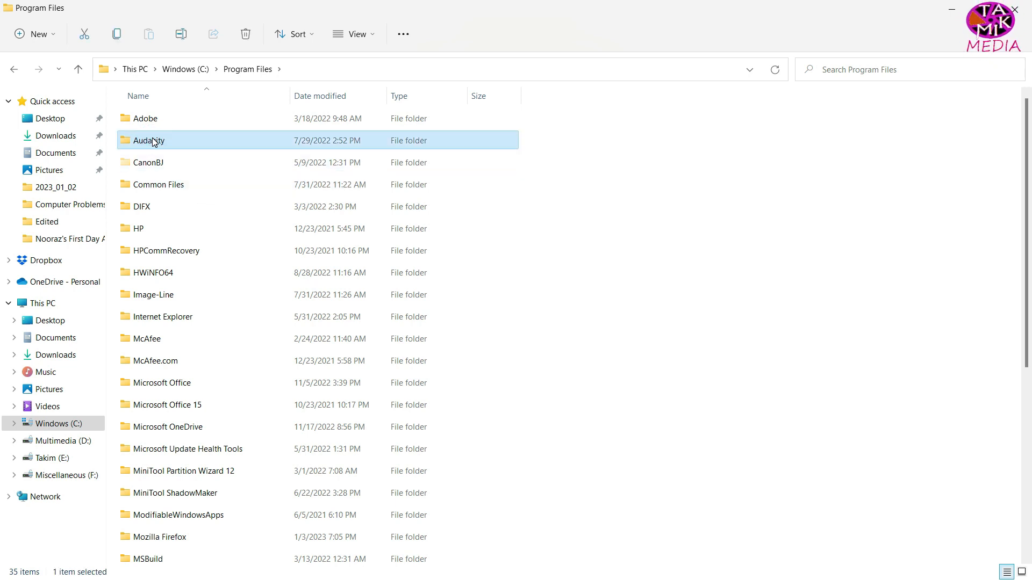
{"action": "double_click", "coordinate": [182, 140]}
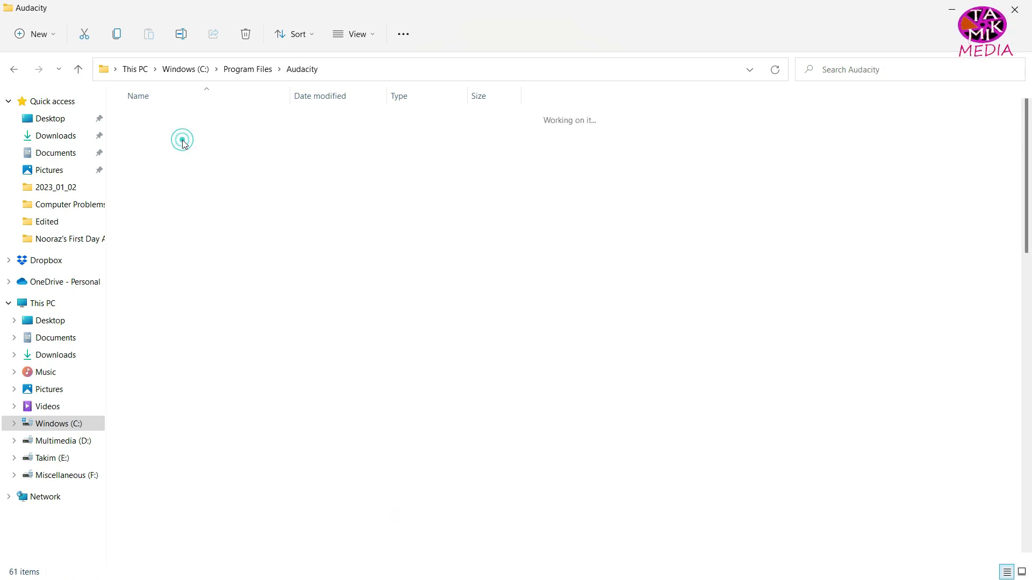
{"action": "left_click", "coordinate": [749, 154]}
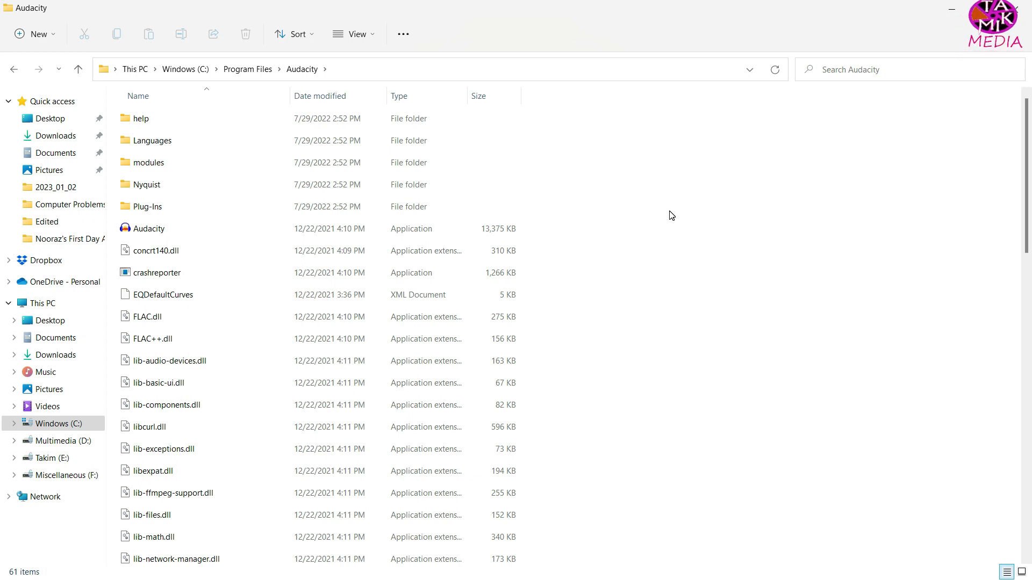
Step: Start a new WinRAR archive from everything in the Audacity folder and make it an SFX archive
{"action": "key", "text": "ctrl+a"}
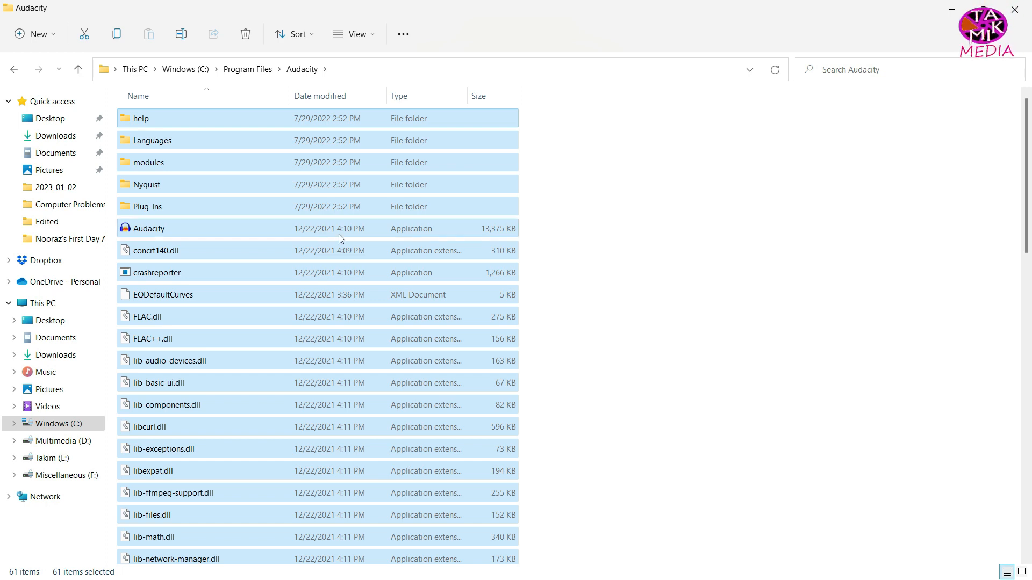
{"action": "right_click", "coordinate": [274, 207]}
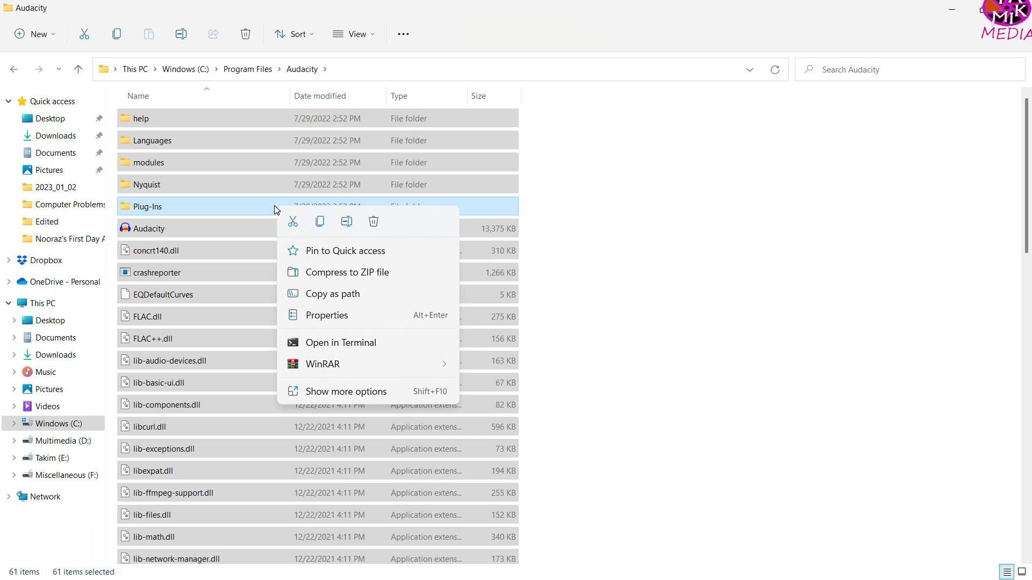
{"action": "mouse_move", "coordinate": [348, 364]}
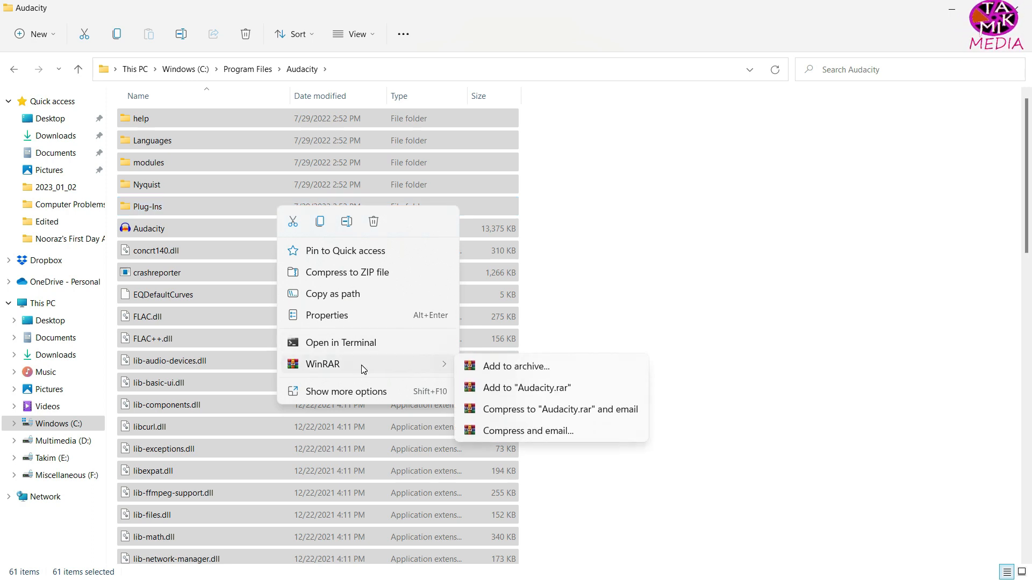
{"action": "left_click", "coordinate": [496, 370]}
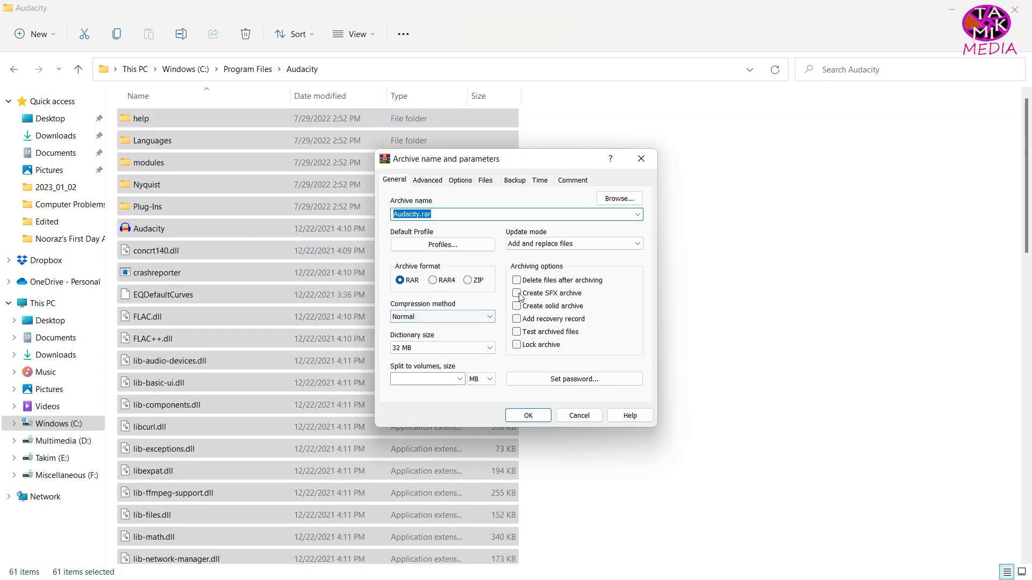
{"action": "left_click", "coordinate": [517, 294]}
{"action": "left_click", "coordinate": [517, 294]}
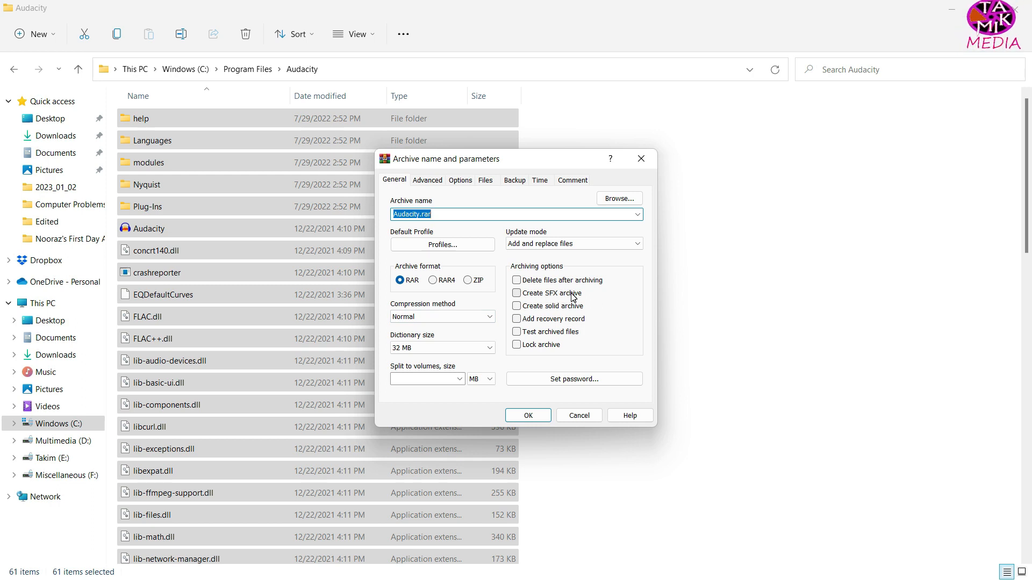
{"action": "left_click", "coordinate": [517, 293]}
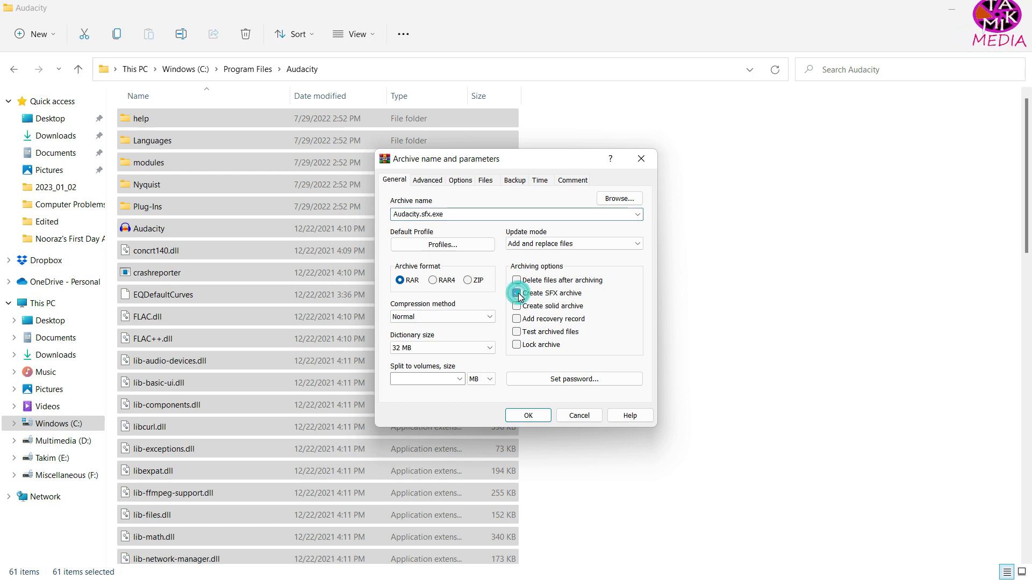
Step: In the archive's advanced SFX options, set Audacity.exe as the program to run after extraction
{"action": "left_click", "coordinate": [427, 182]}
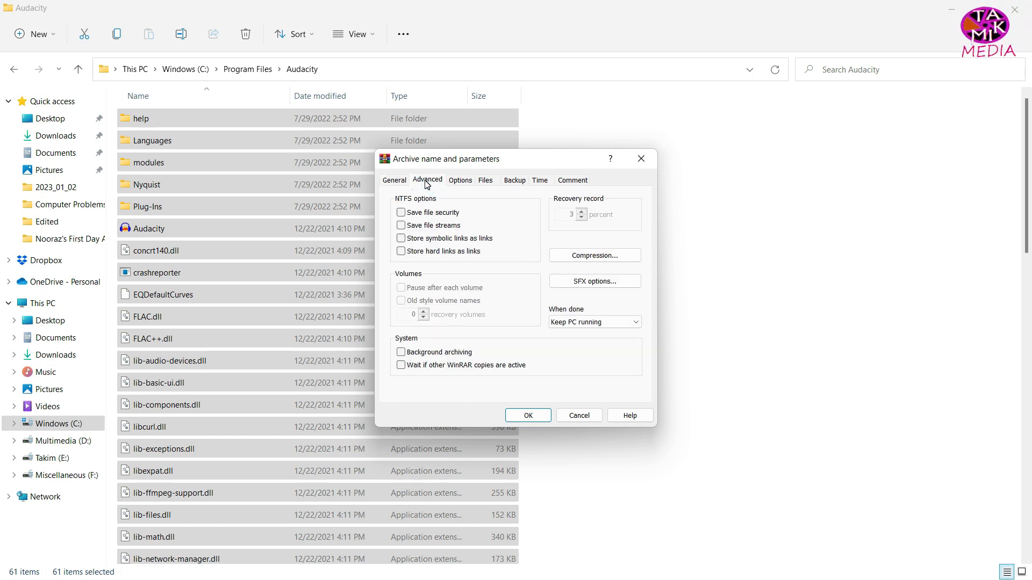
{"action": "left_click", "coordinate": [568, 288]}
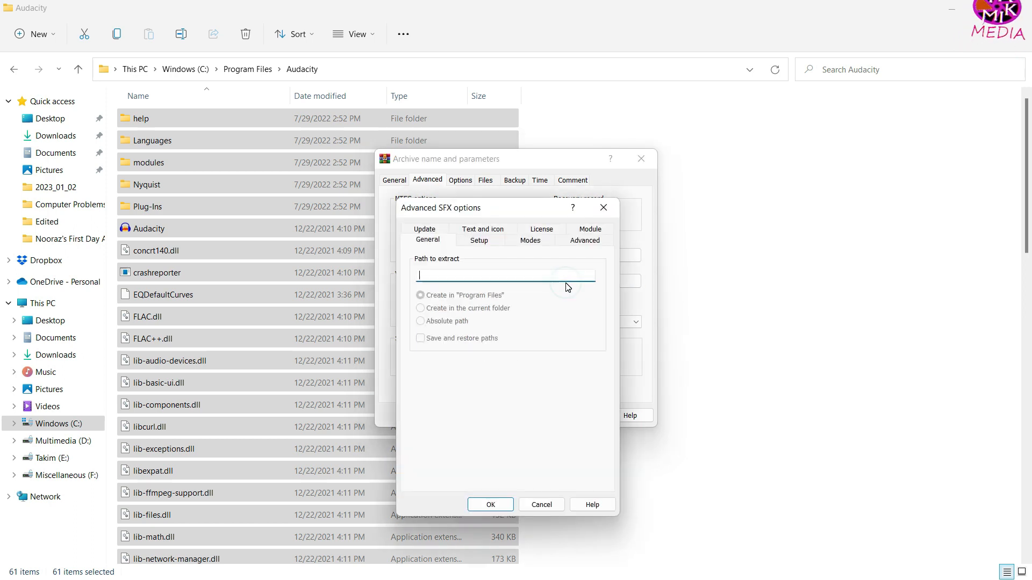
{"action": "left_click", "coordinate": [479, 242]}
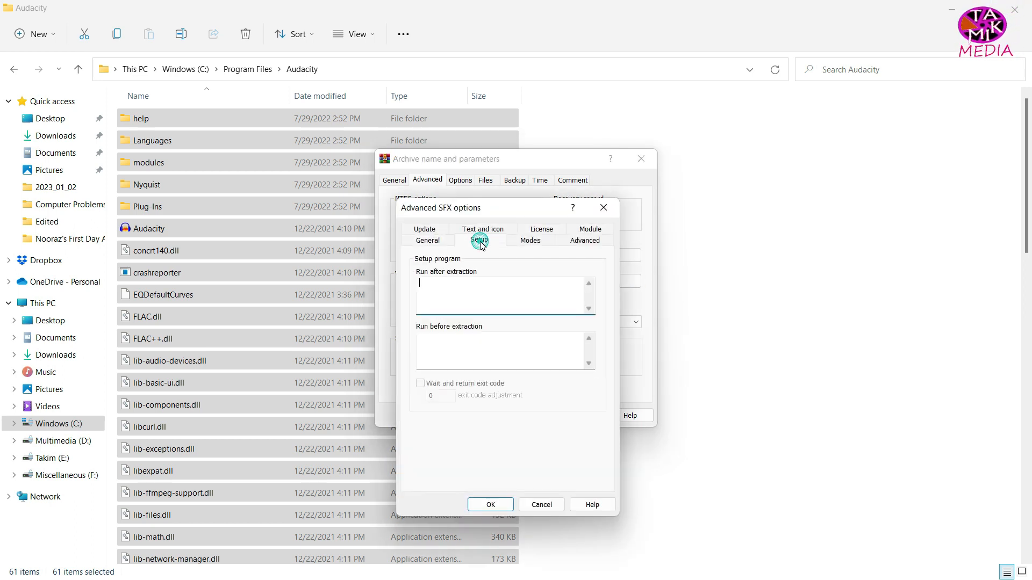
{"action": "left_click", "coordinate": [471, 288]}
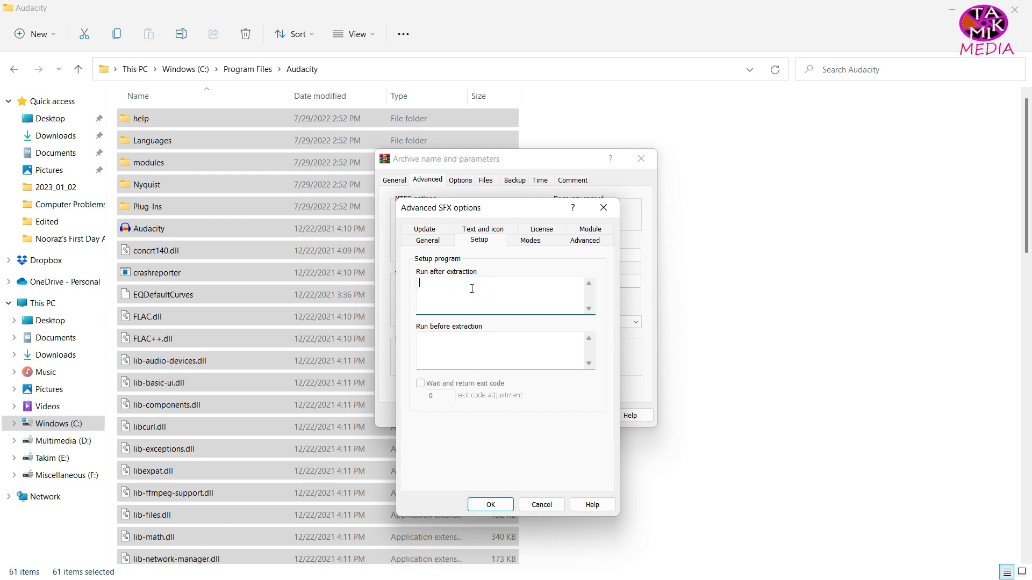
{"action": "left_click", "coordinate": [472, 289]}
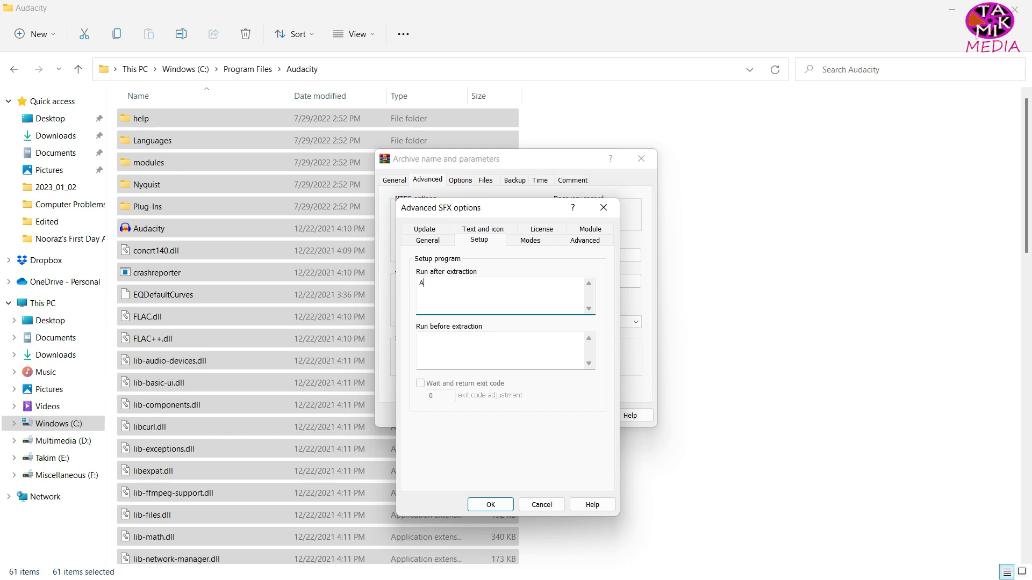
{"action": "type", "text": "Auda"}
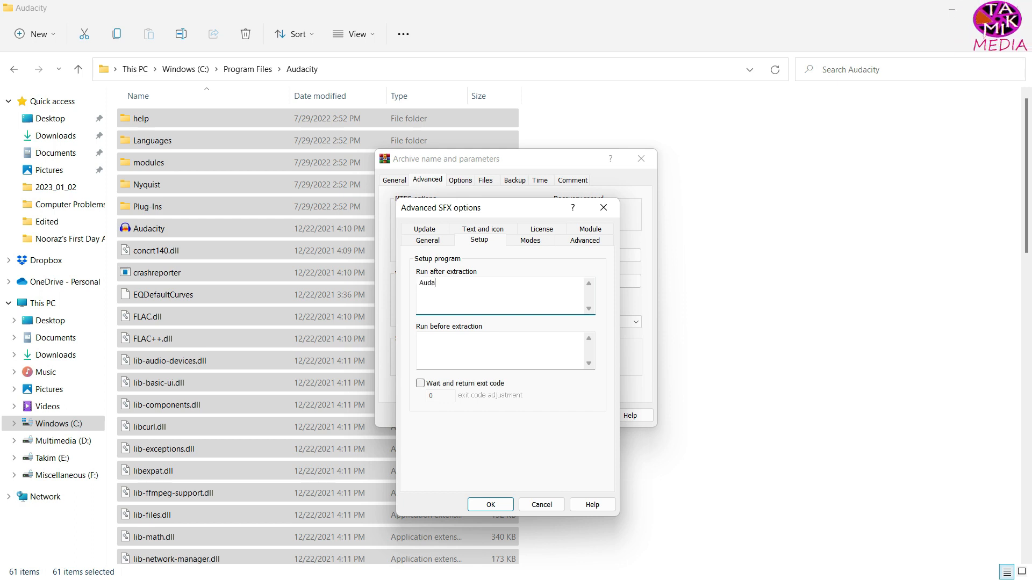
{"action": "type", "text": "city"}
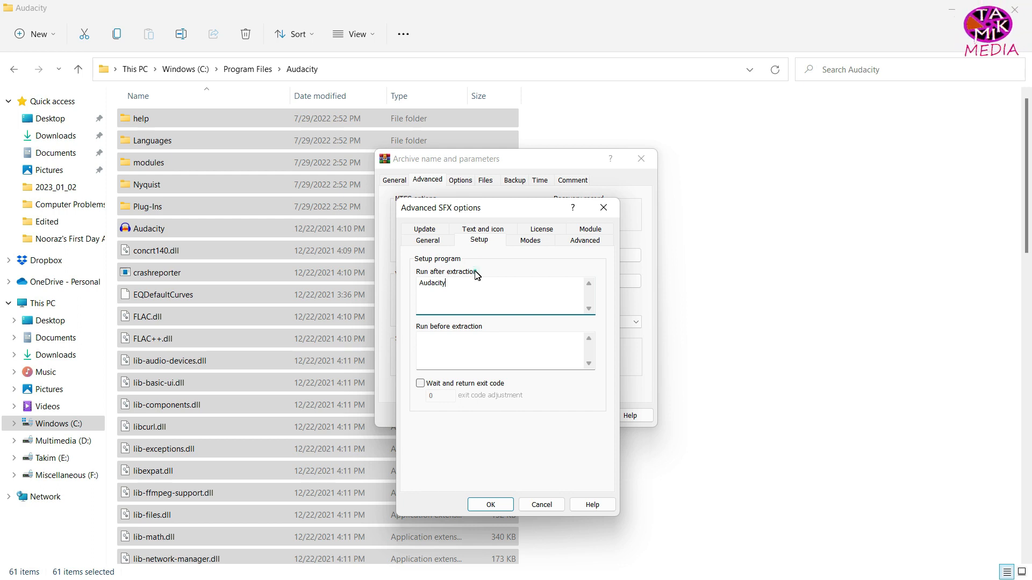
{"action": "left_click", "coordinate": [451, 285]}
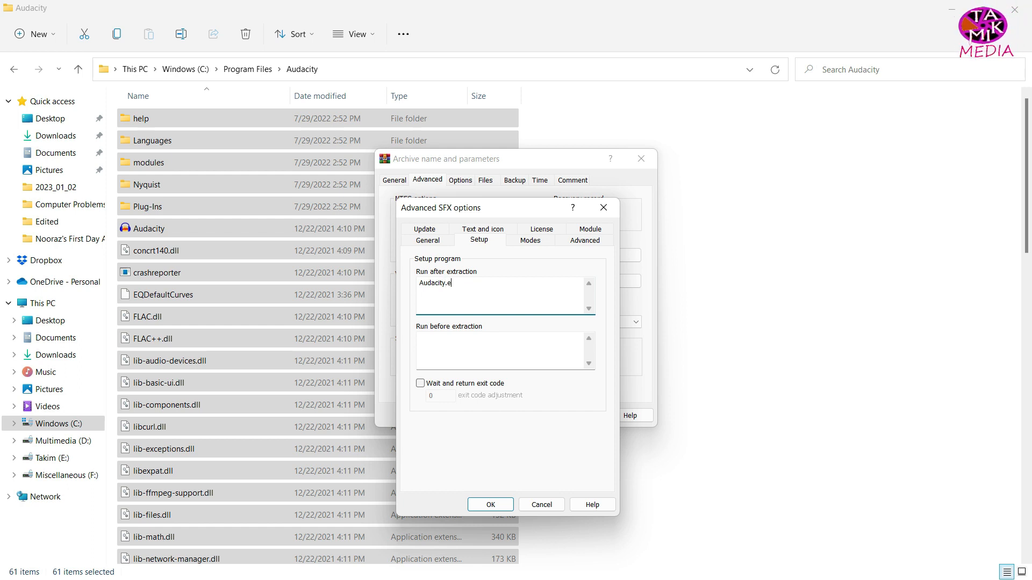
{"action": "type", "text": ".ex"}
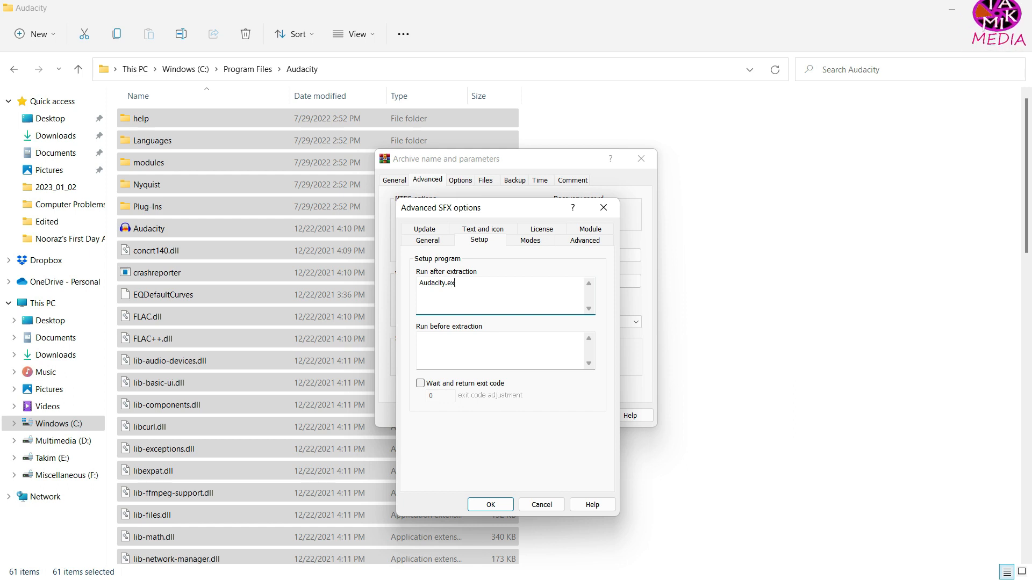
{"action": "type", "text": "e"}
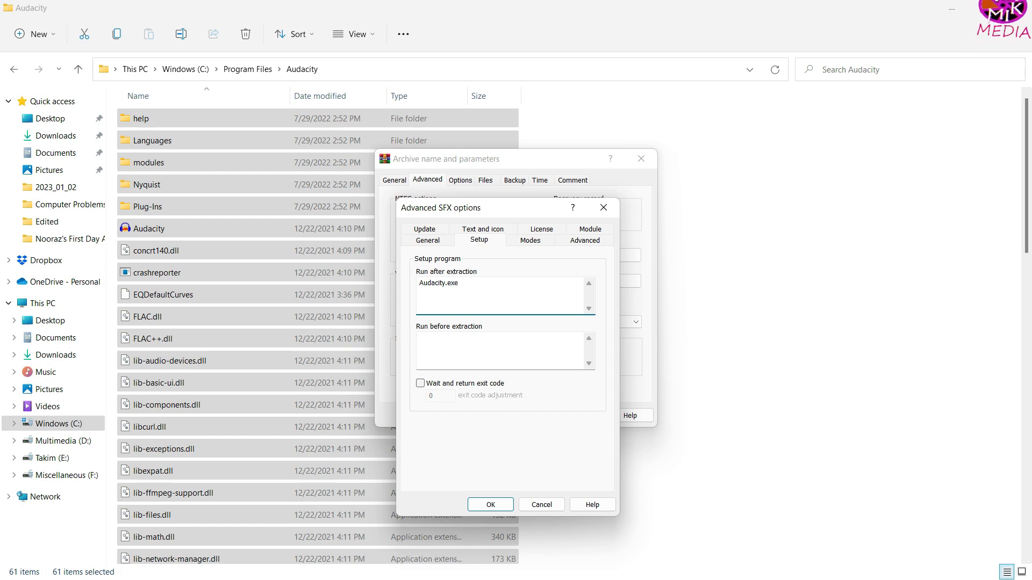
Step: Set the SFX archive to unpack to a temporary folder with silent mode Hide all, and create the archive
{"action": "left_click", "coordinate": [530, 240]}
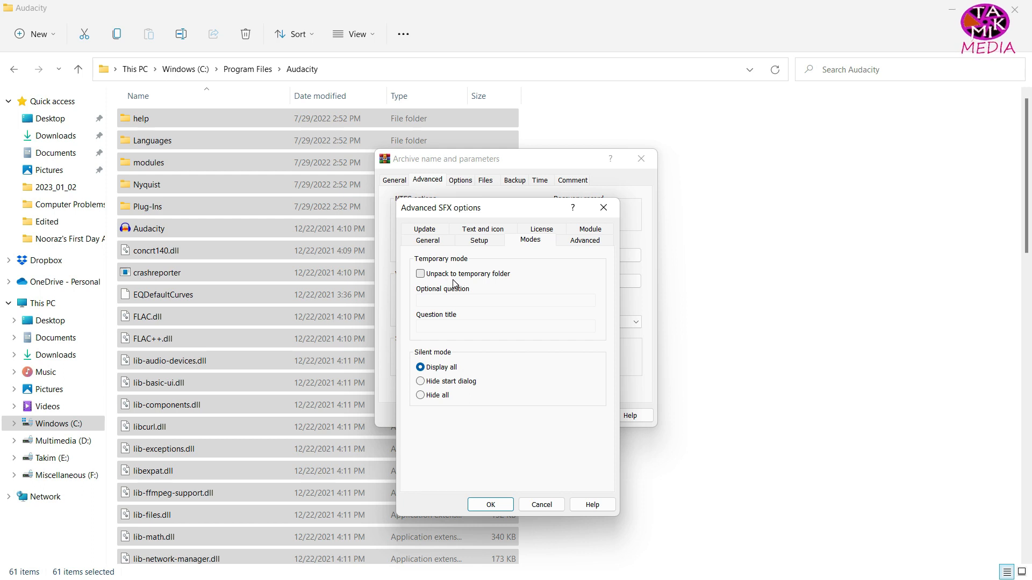
{"action": "left_click", "coordinate": [421, 274]}
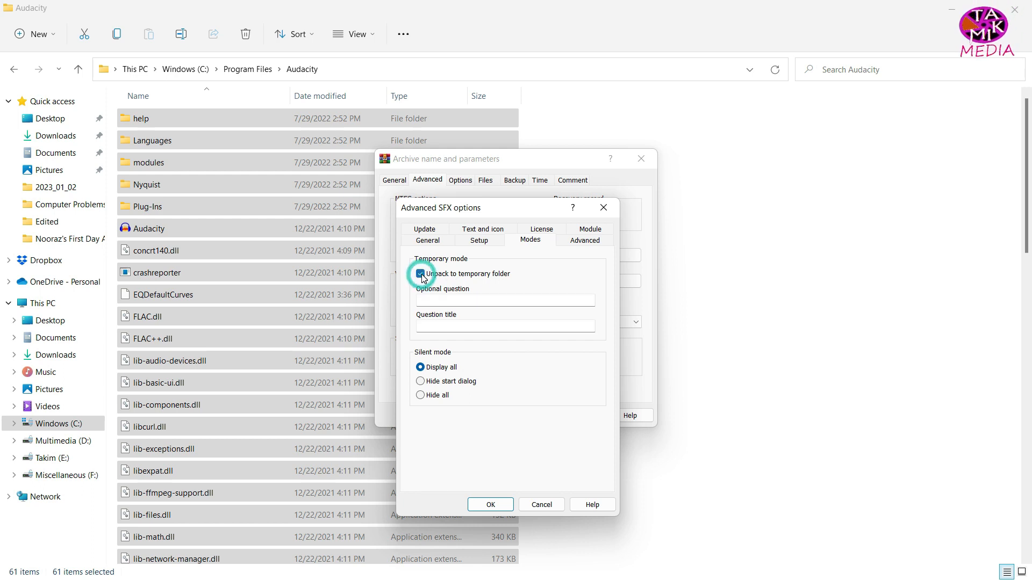
{"action": "left_click", "coordinate": [422, 396]}
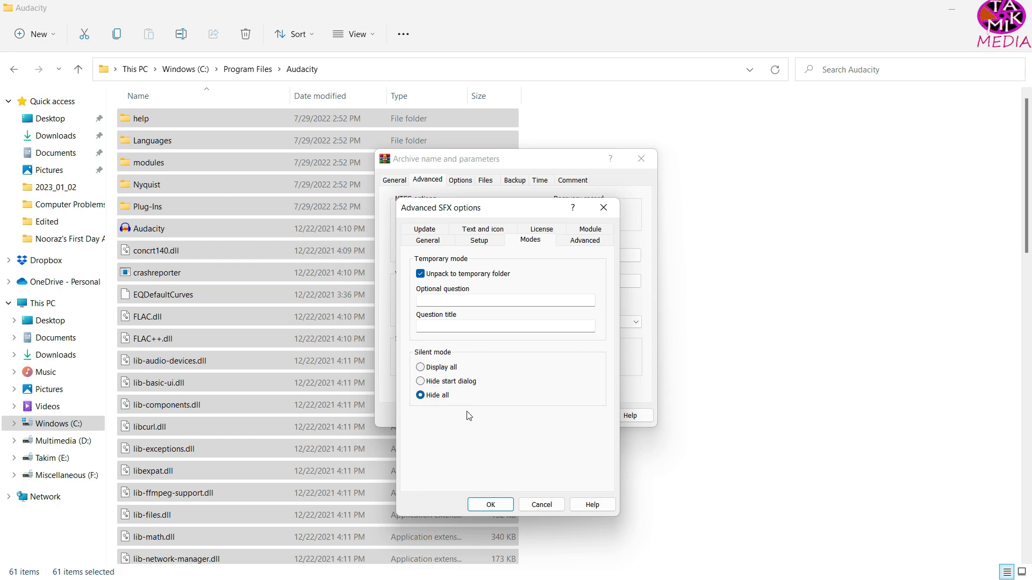
{"action": "left_click", "coordinate": [484, 505]}
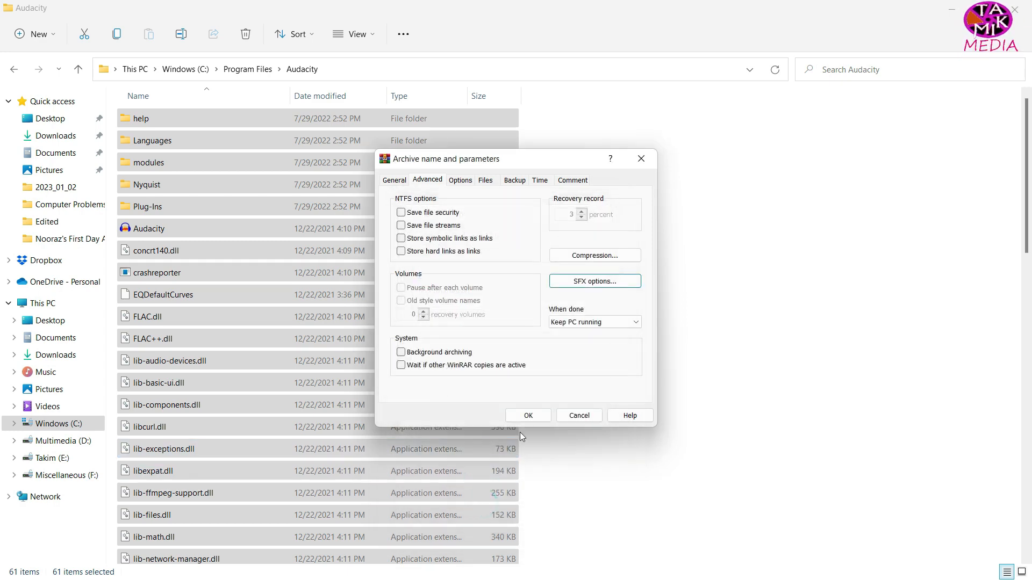
{"action": "left_click", "coordinate": [528, 415]}
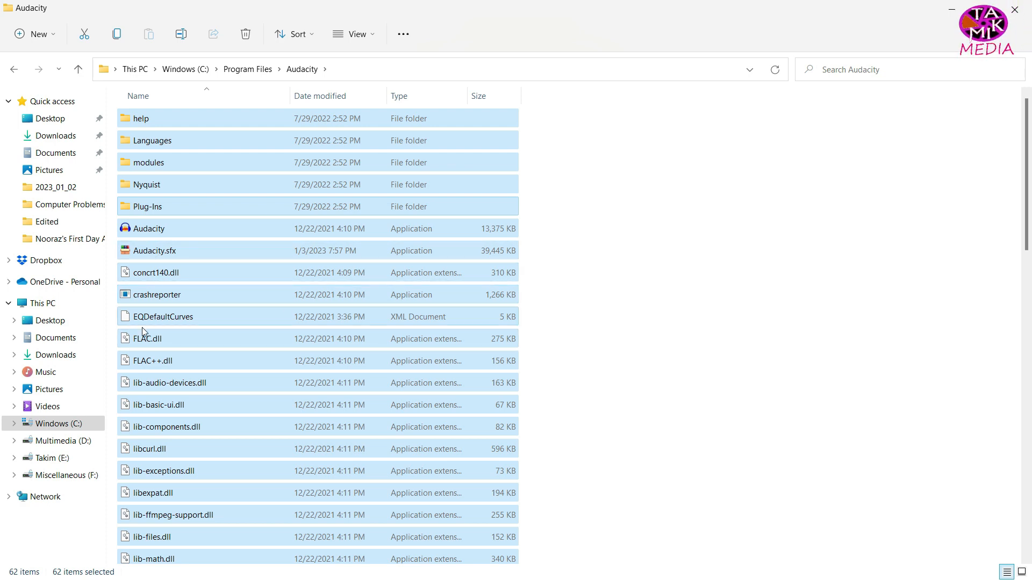
Step: Move Audacity.sfx from the Audacity program folder to the desktop, granting administrator permission for the move
{"action": "left_click", "coordinate": [149, 251]}
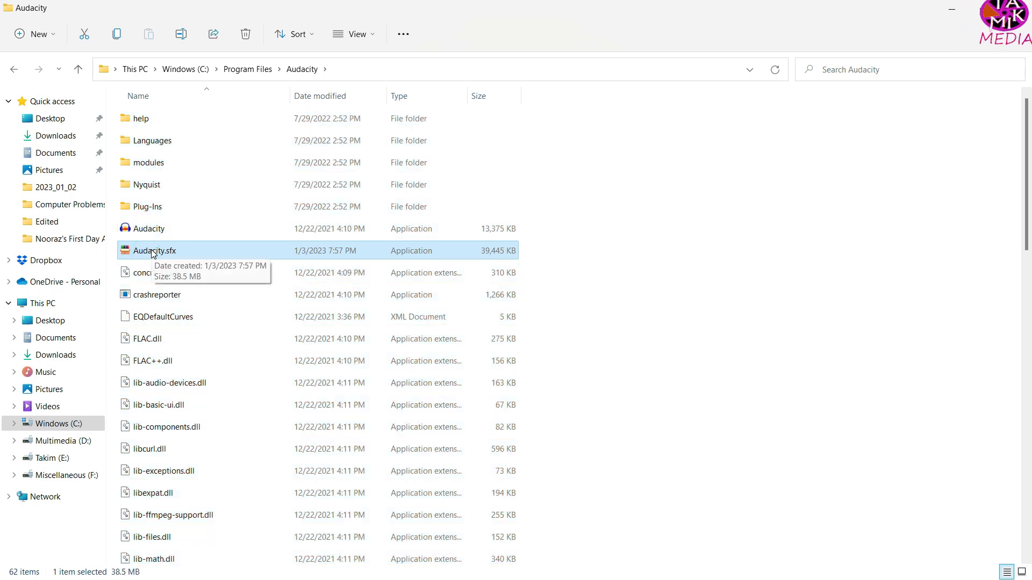
{"action": "right_click", "coordinate": [153, 253]}
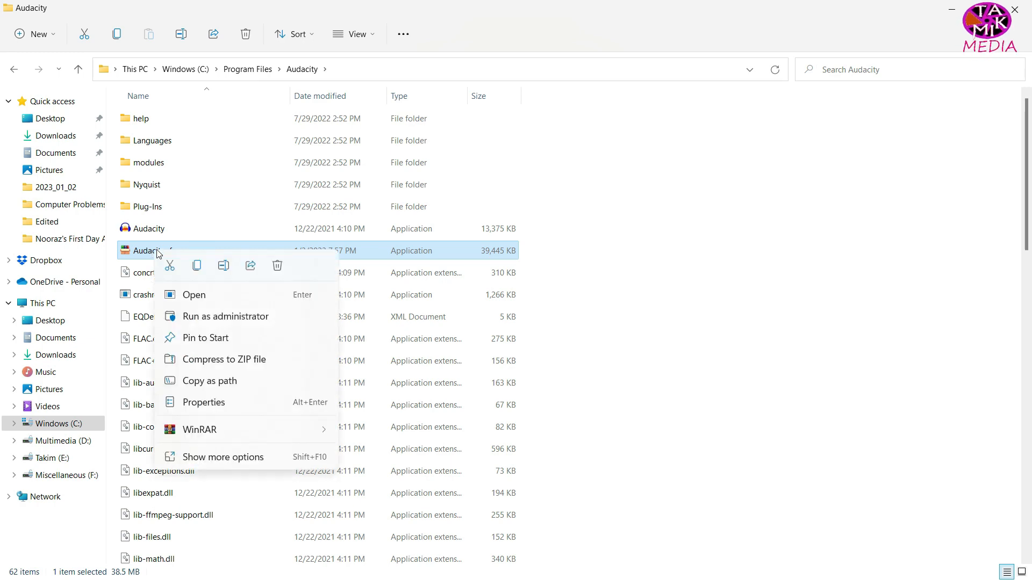
{"action": "left_click", "coordinate": [169, 265]}
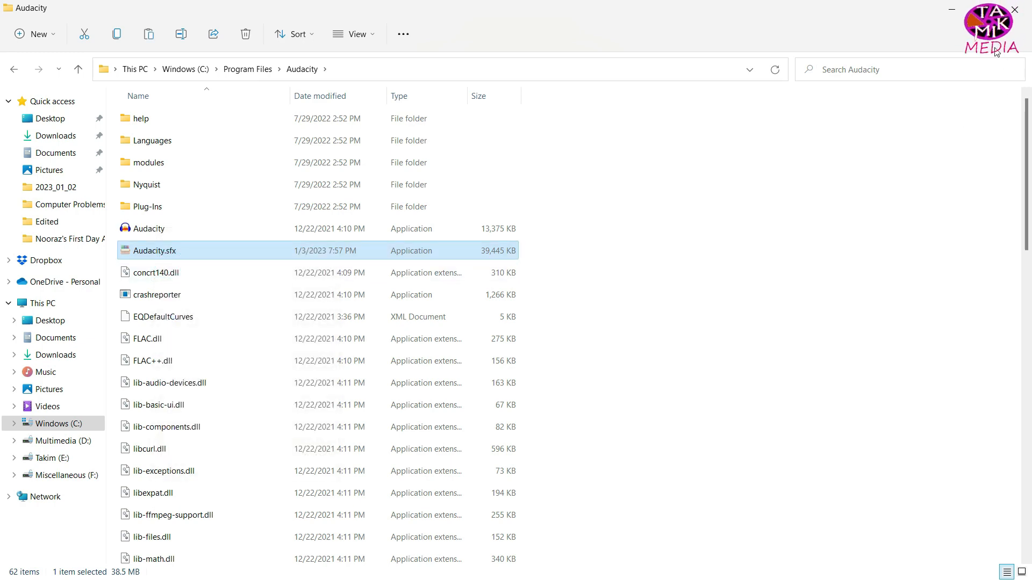
{"action": "left_click", "coordinate": [954, 13]}
{"action": "right_click", "coordinate": [814, 133]}
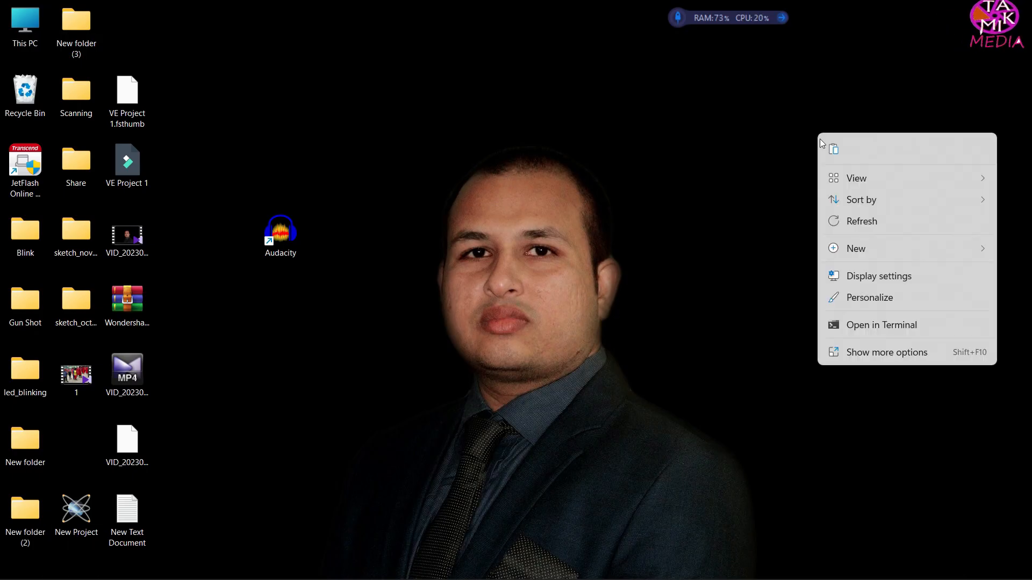
{"action": "left_click", "coordinate": [830, 150]}
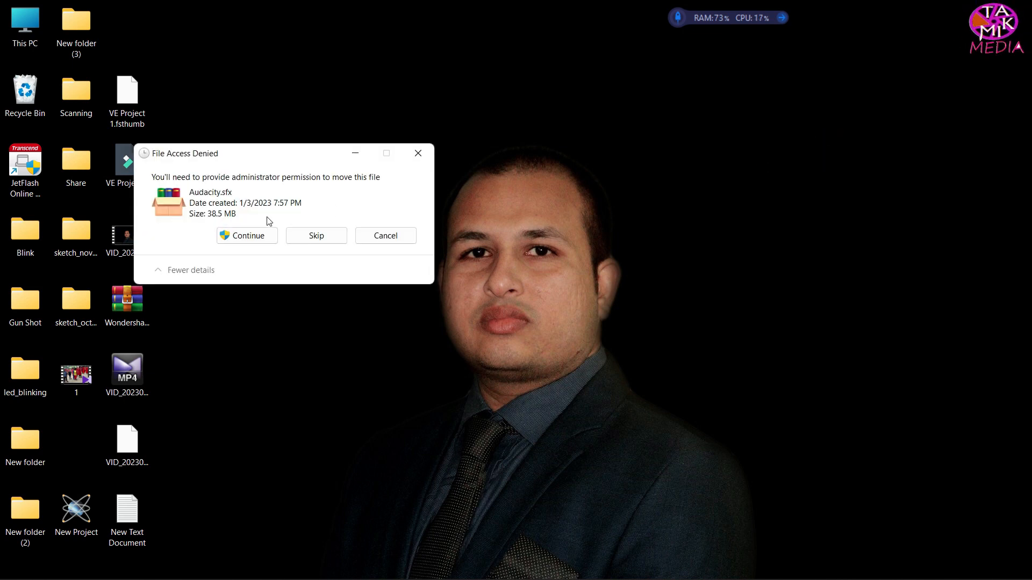
{"action": "left_click", "coordinate": [250, 237]}
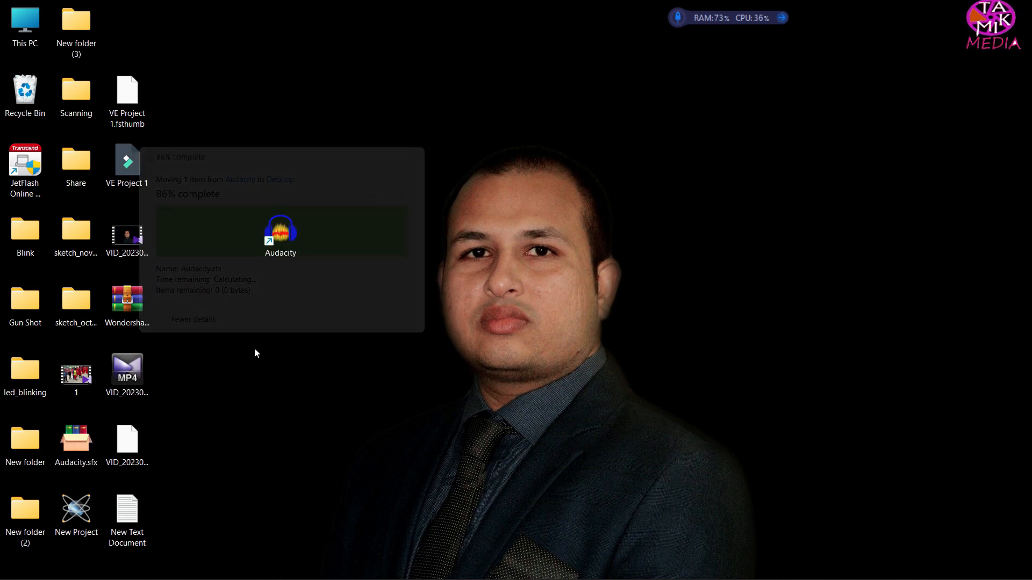
Step: Place the Audacity.sfx file in an empty area of the desktop and rename it Audacity.exe
{"action": "left_click_drag", "start_coordinate": [70, 436], "coordinate": [857, 183]}
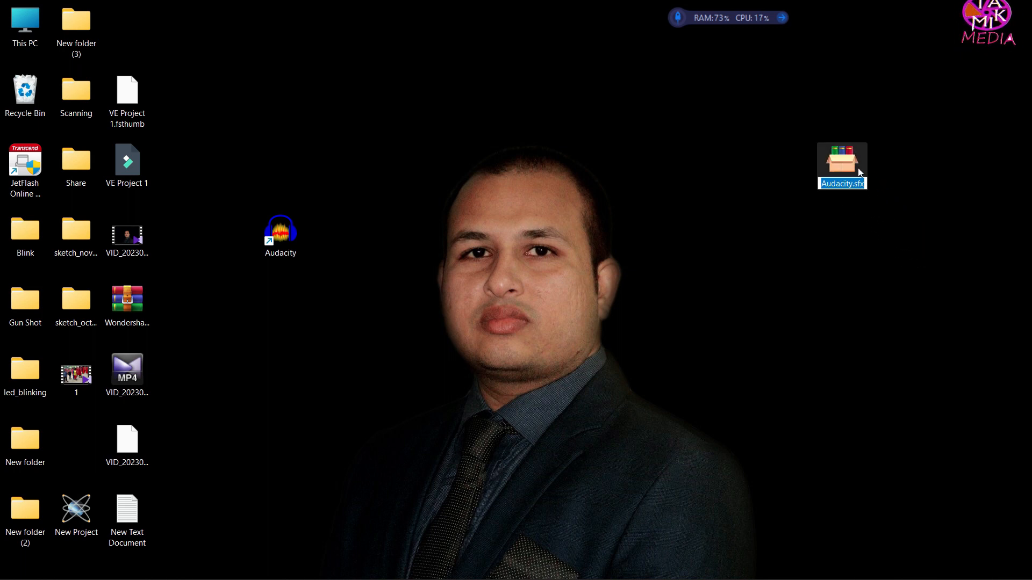
{"action": "left_click", "coordinate": [864, 183]}
{"action": "left_click", "coordinate": [863, 184]}
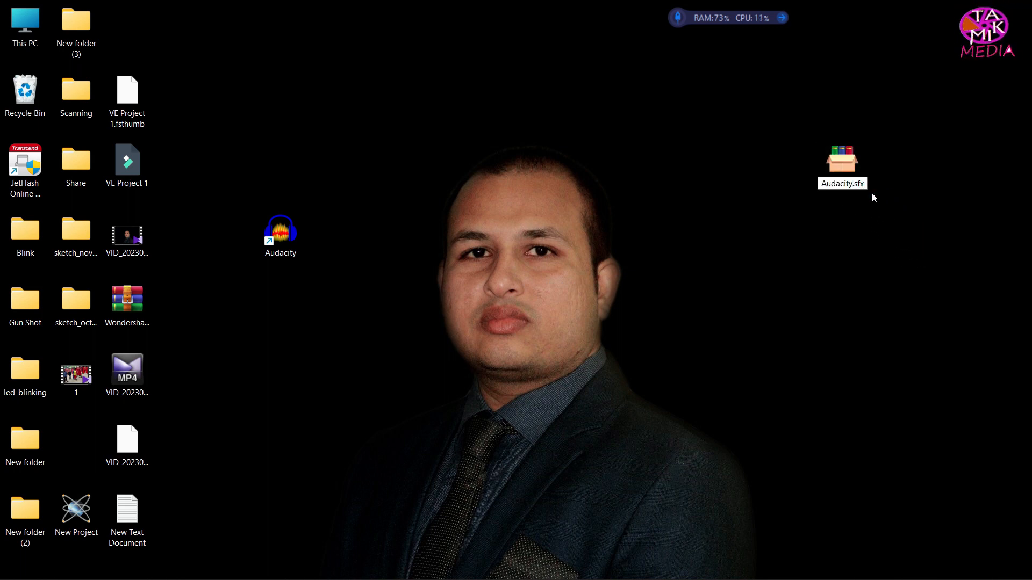
{"action": "key", "text": "BackSpace"}
{"action": "key", "text": "BackSpace"}
{"action": "key", "text": "BackSpace"}
{"action": "type", "text": "ex"}
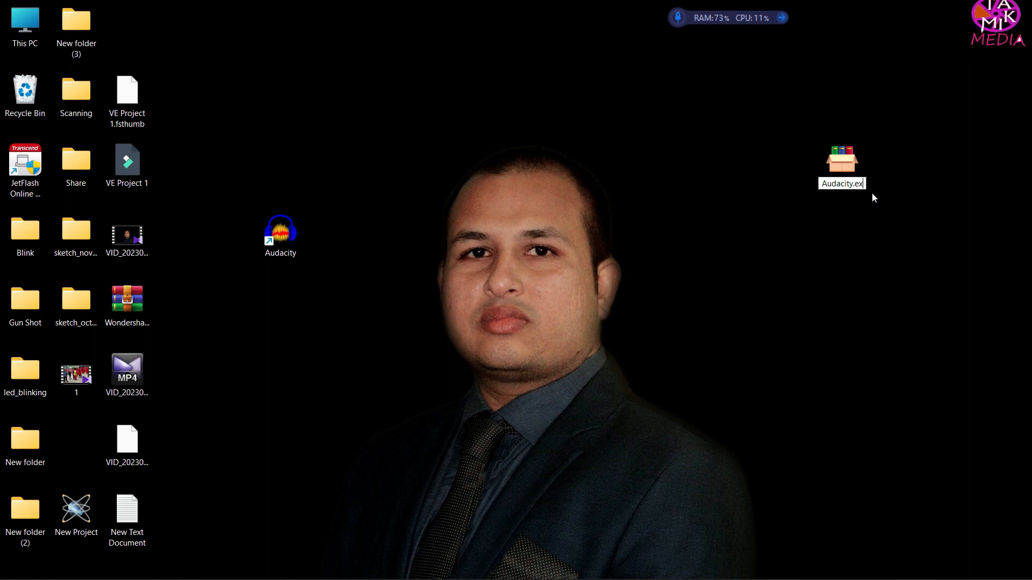
{"action": "type", "text": "e"}
{"action": "key", "text": "Return"}
{"action": "key", "text": "Return"}
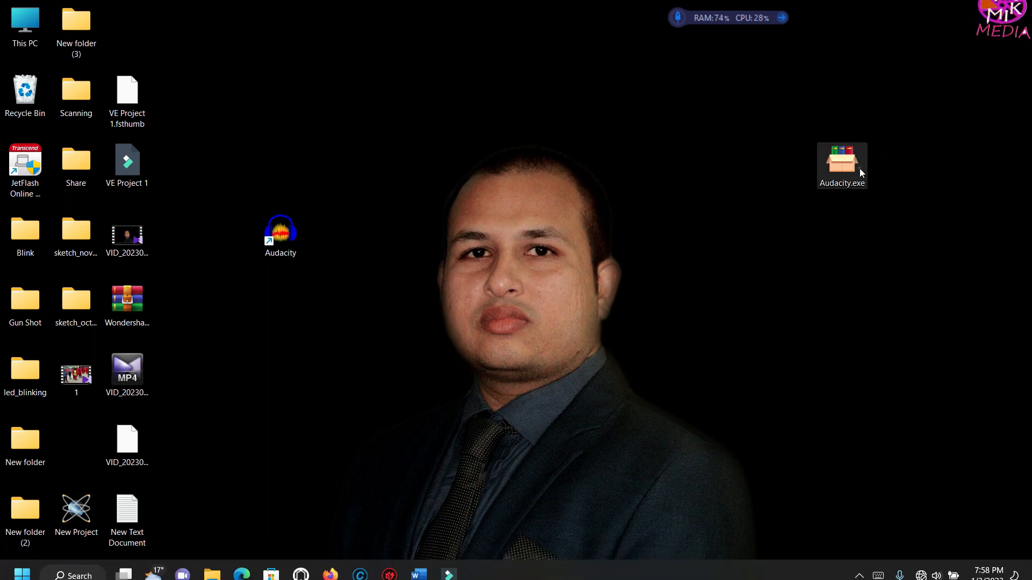
Step: Test the portable Audacity.exe by launching it from the desktop, then close Audacity
{"action": "double_click", "coordinate": [860, 169]}
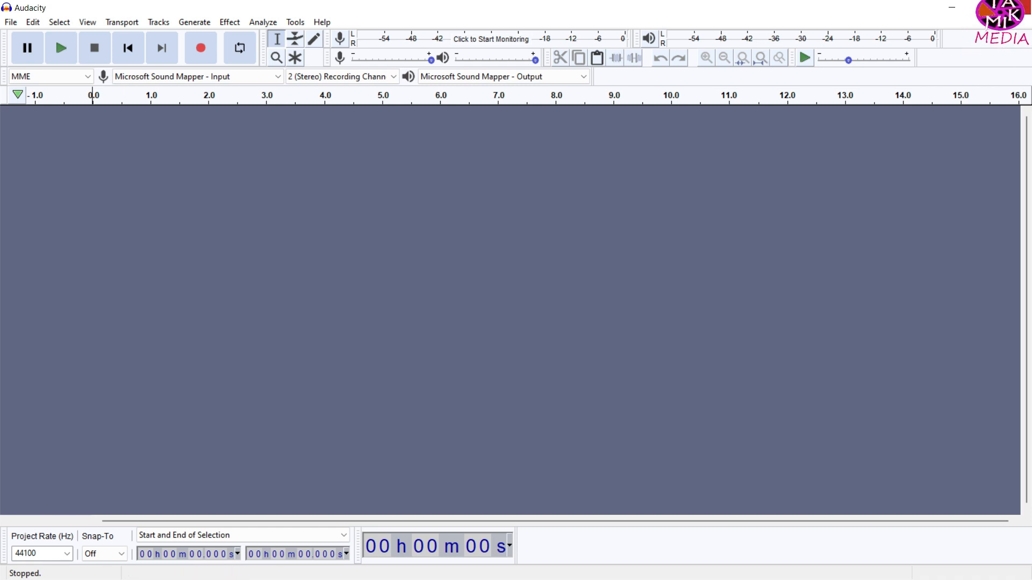
{"action": "left_click", "coordinate": [1015, 10]}
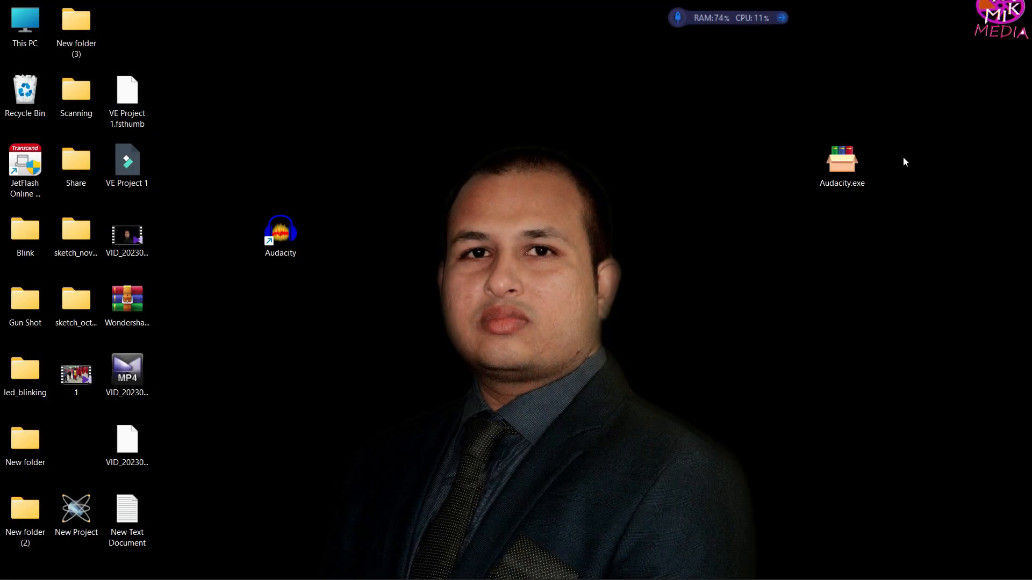
{"action": "left_click", "coordinate": [842, 180]}
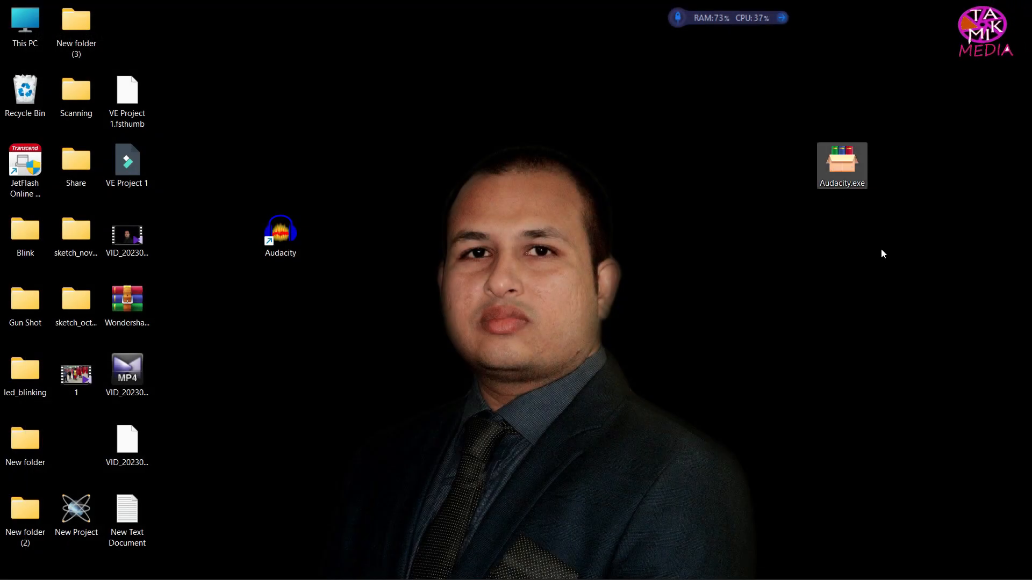
{"action": "left_click", "coordinate": [275, 231]}
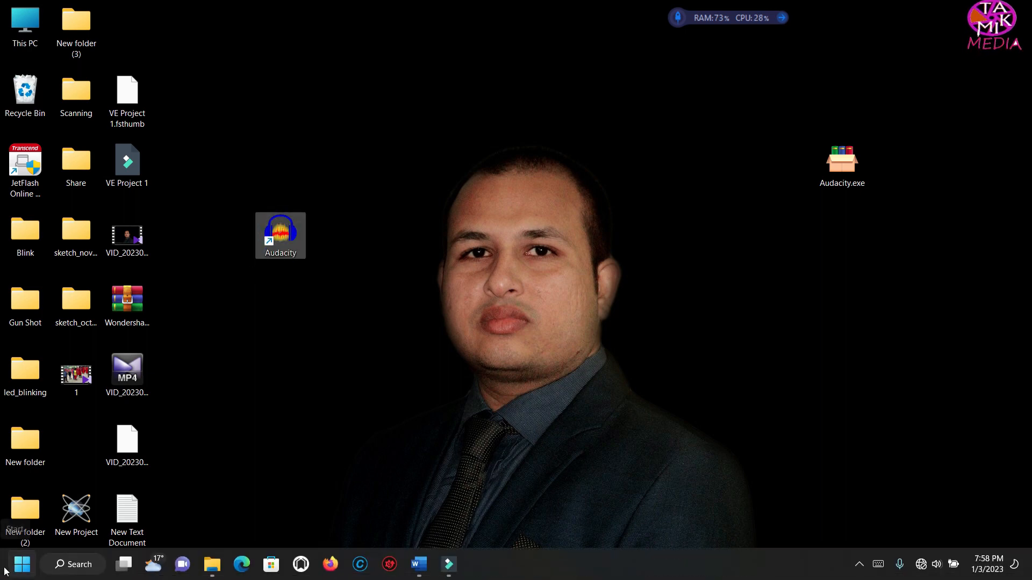
Step: Open the Apps & features list in Windows Settings and find Audacity 3.1.3
{"action": "left_click", "coordinate": [18, 568]}
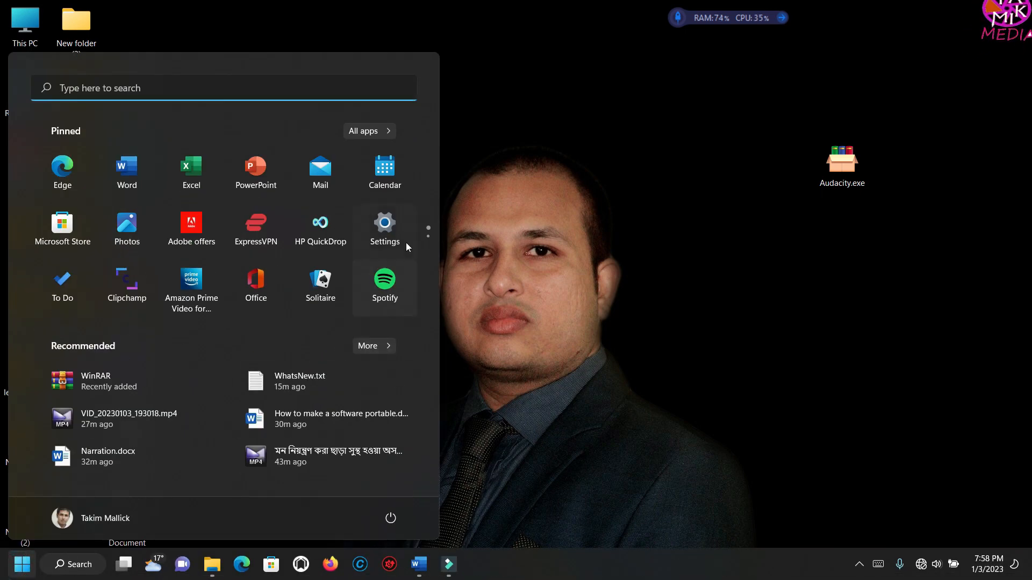
{"action": "left_click", "coordinate": [393, 232]}
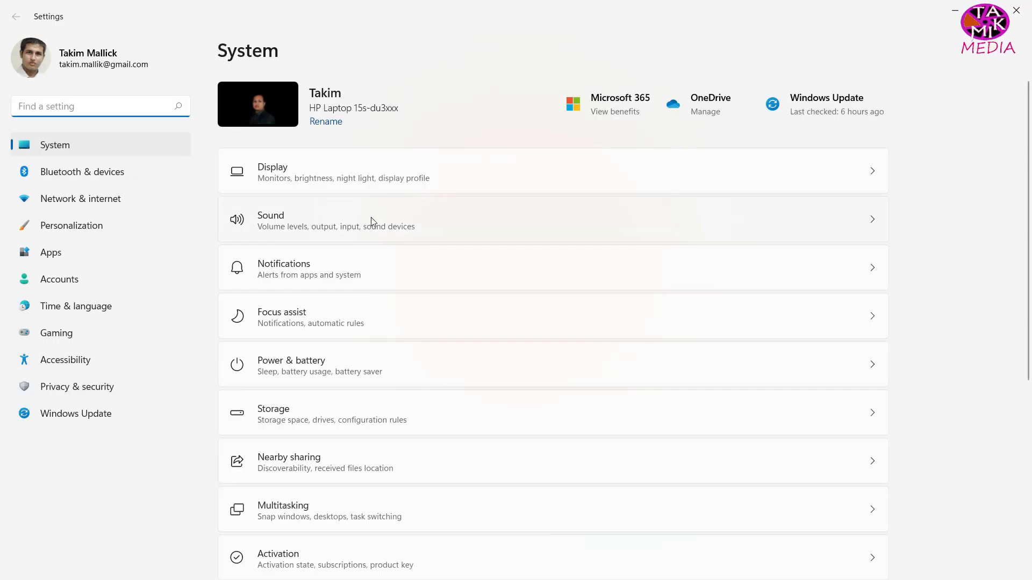
{"action": "scroll", "coordinate": [468, 269], "scroll_direction": "down", "scroll_amount": 5}
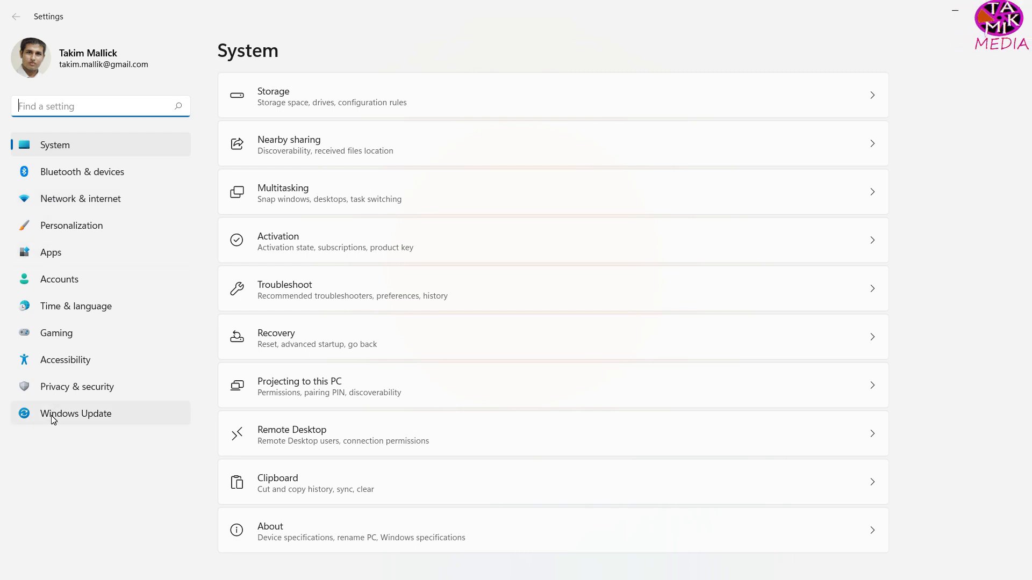
{"action": "left_click", "coordinate": [45, 254]}
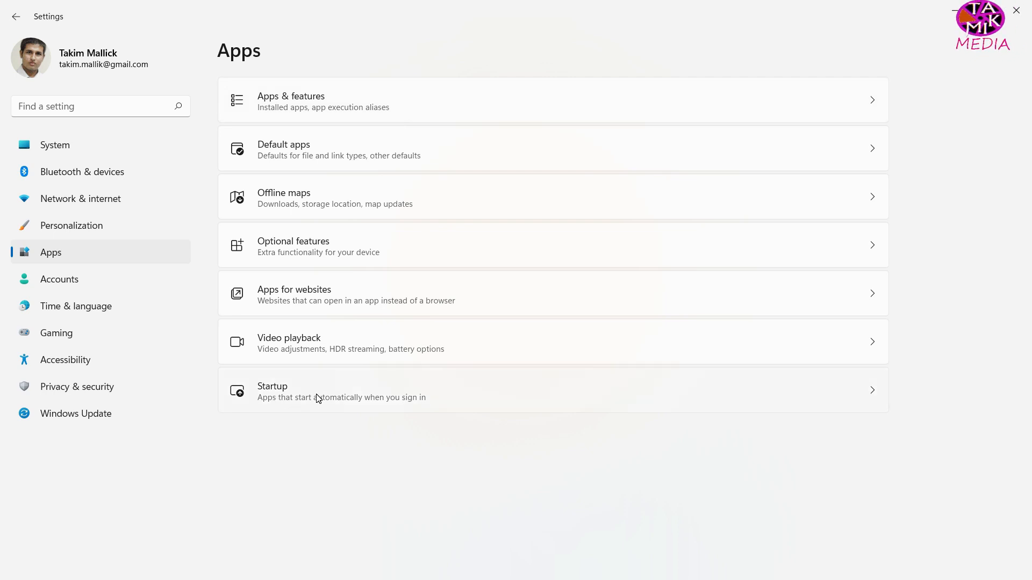
{"action": "left_click", "coordinate": [275, 99]}
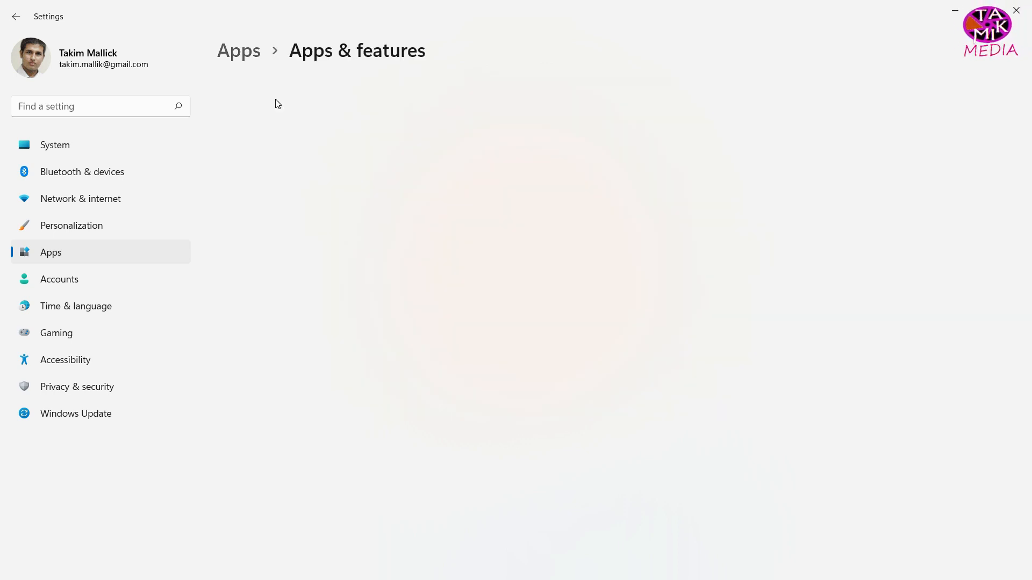
{"action": "scroll", "coordinate": [591, 344], "scroll_direction": "down", "scroll_amount": 4}
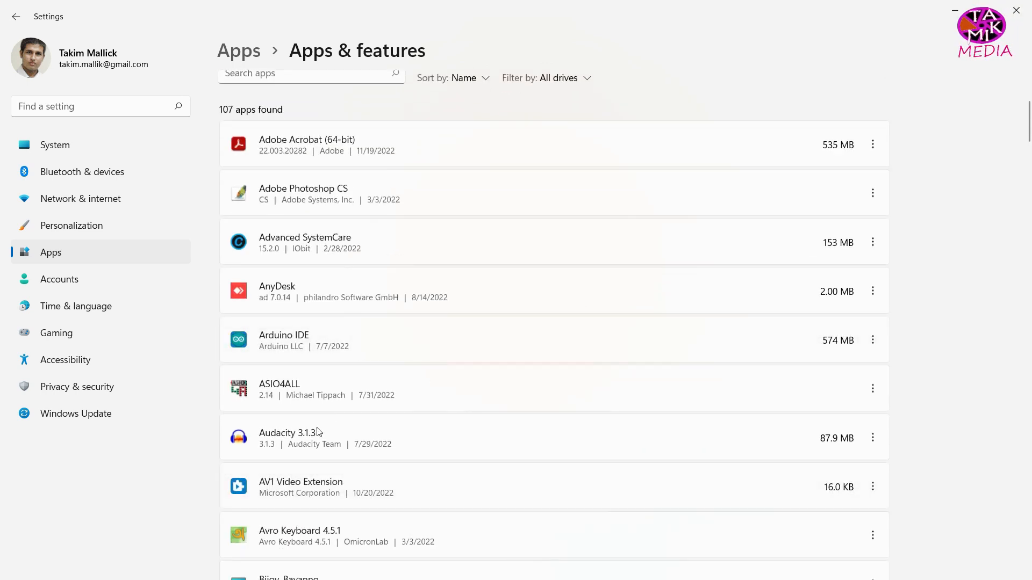
Step: Uninstall Audacity 3.1.3 with all of its components and return to the desktop
{"action": "left_click", "coordinate": [394, 449]}
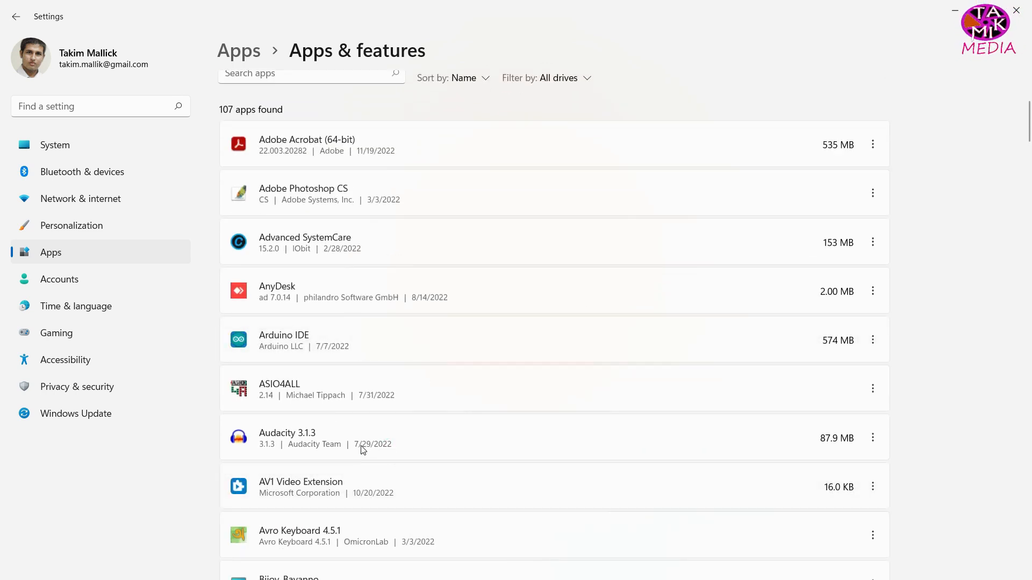
{"action": "left_click", "coordinate": [873, 438]}
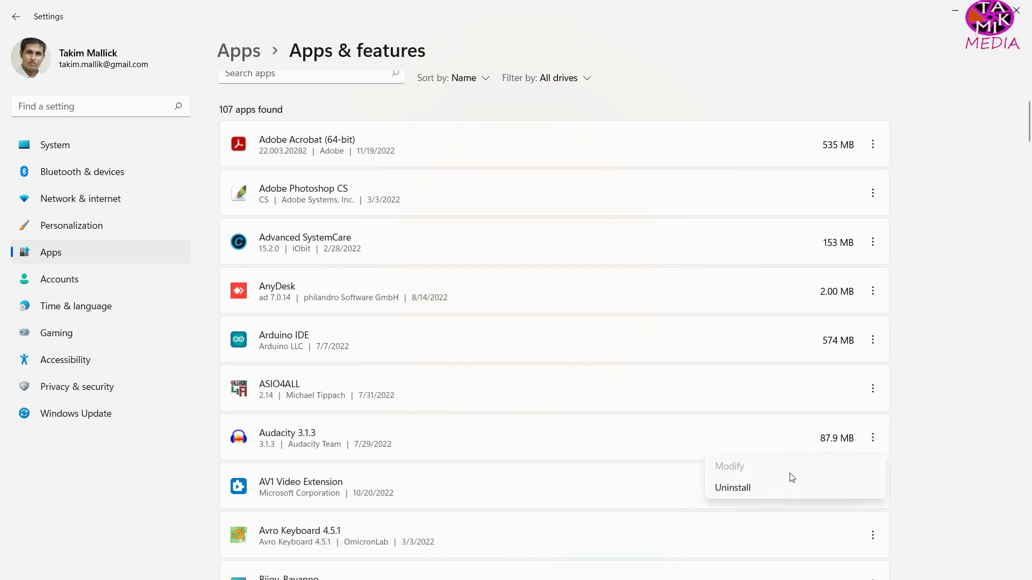
{"action": "left_click", "coordinate": [745, 489]}
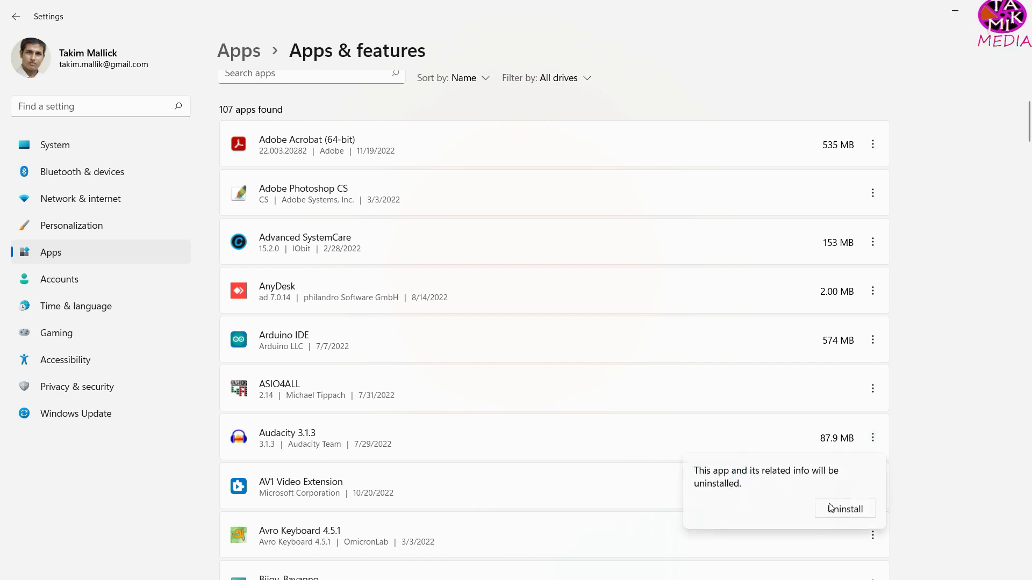
{"action": "left_click", "coordinate": [853, 513]}
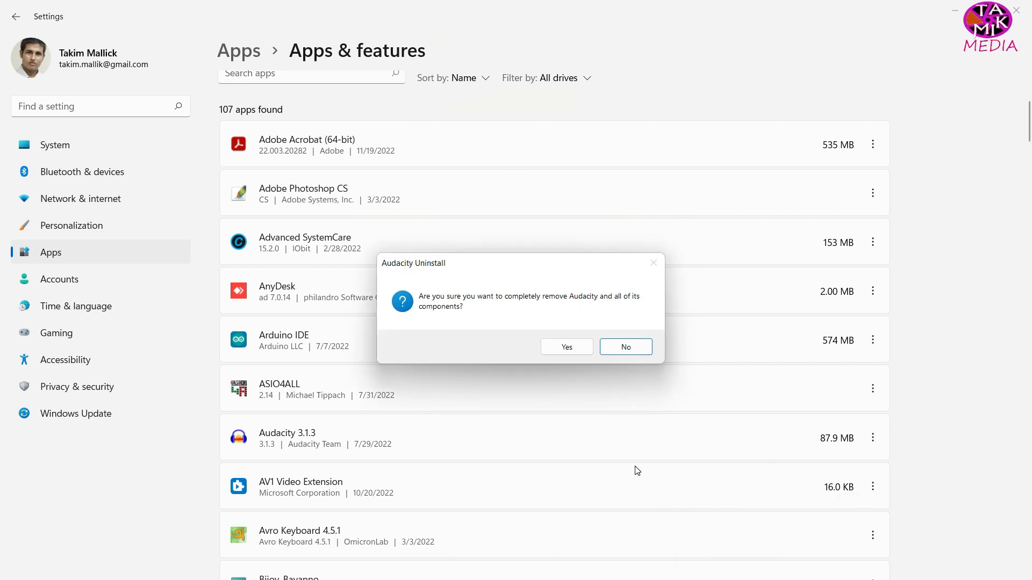
{"action": "left_click", "coordinate": [565, 345]}
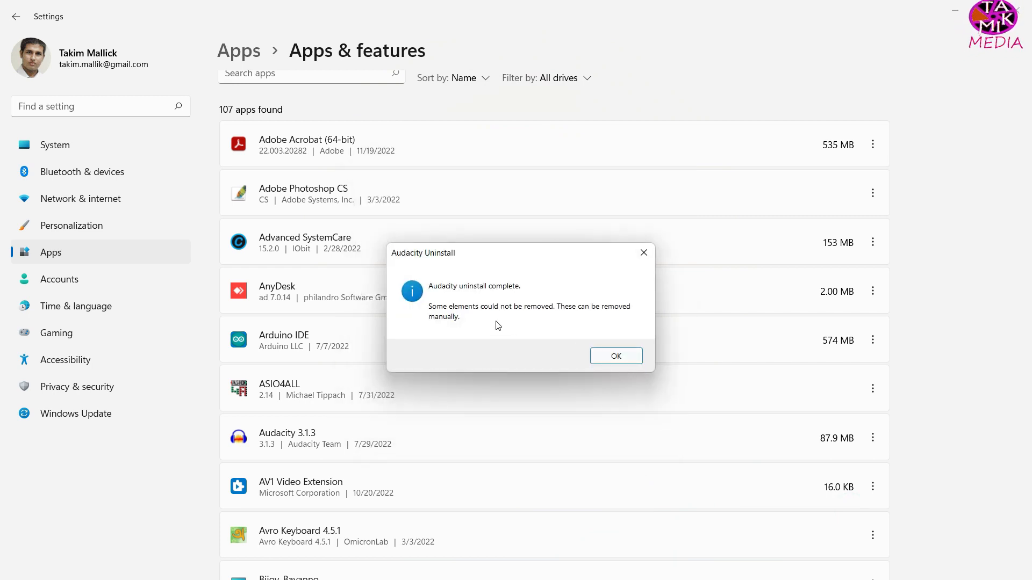
{"action": "left_click", "coordinate": [616, 357]}
{"action": "left_click", "coordinate": [956, 11]}
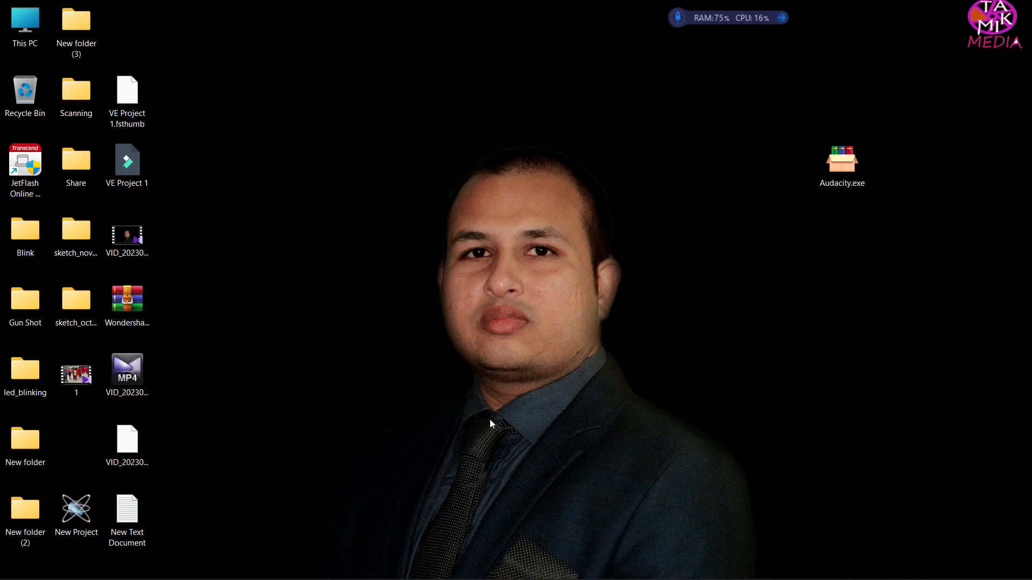
Step: Move Audacity.exe near the other desktop icons, launch it, and associate .aup3 project files with Audacity
{"action": "left_click_drag", "start_coordinate": [424, 381], "coordinate": [194, 199]}
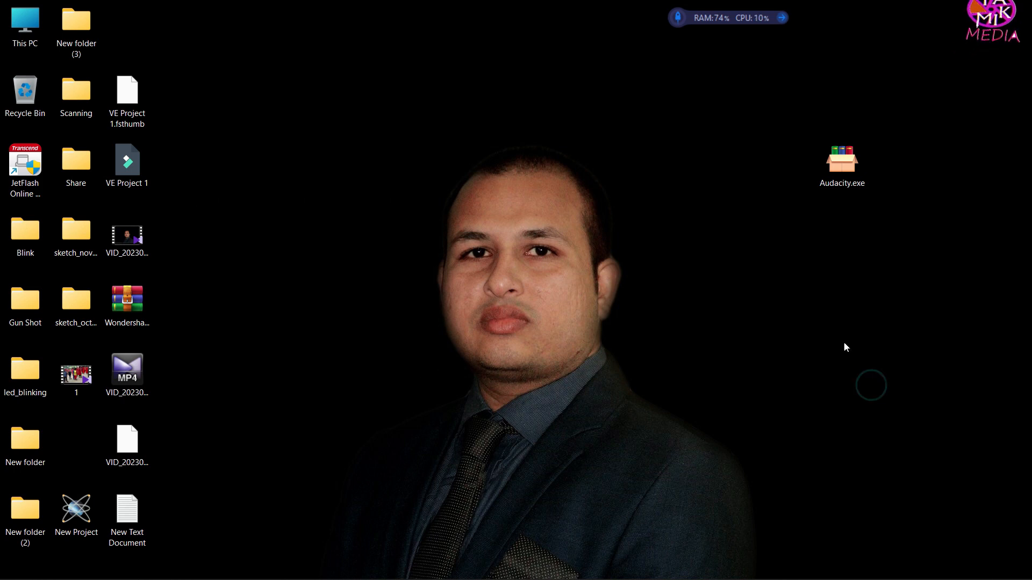
{"action": "left_click_drag", "start_coordinate": [842, 161], "coordinate": [306, 176]}
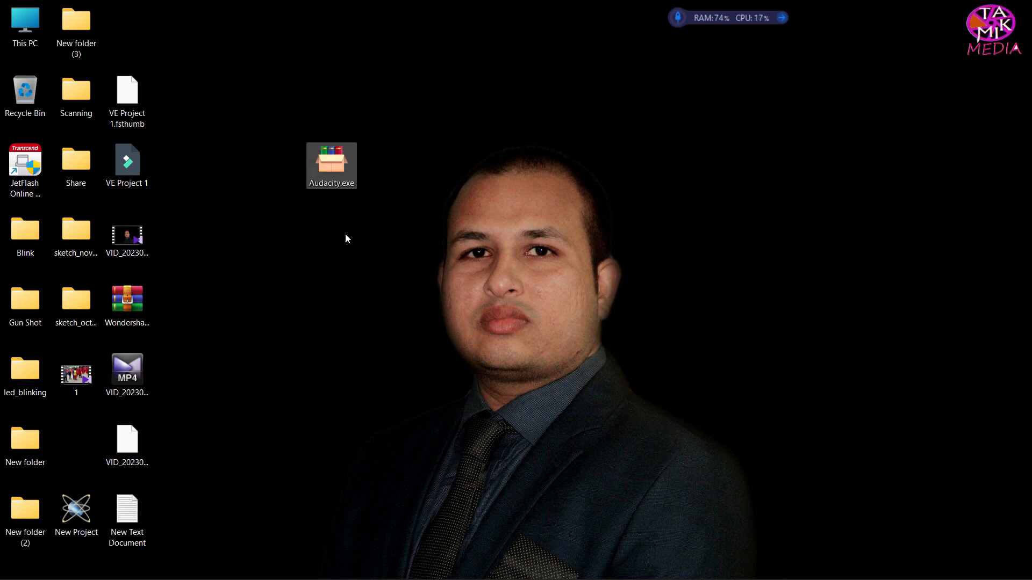
{"action": "left_click", "coordinate": [355, 277]}
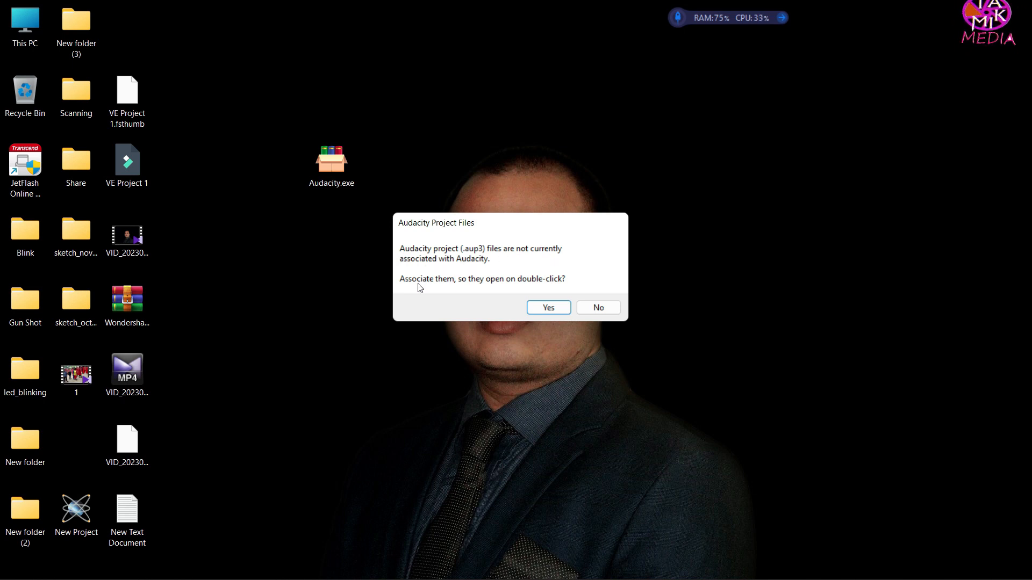
{"action": "left_click", "coordinate": [549, 309]}
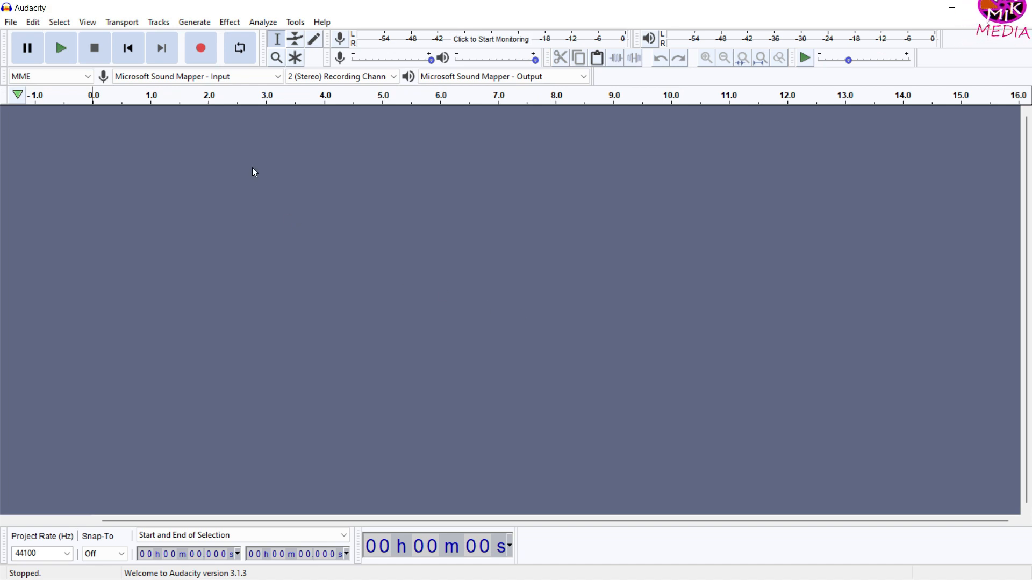
Step: Record an audio track about 9 seconds long in the portable Audacity and play it back
{"action": "left_click", "coordinate": [202, 53]}
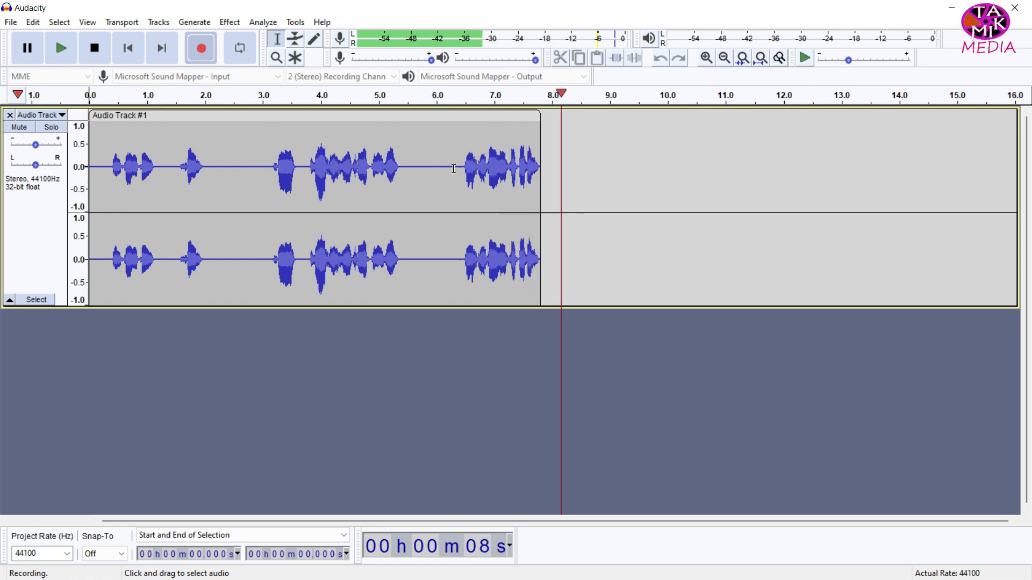
{"action": "left_click", "coordinate": [95, 48]}
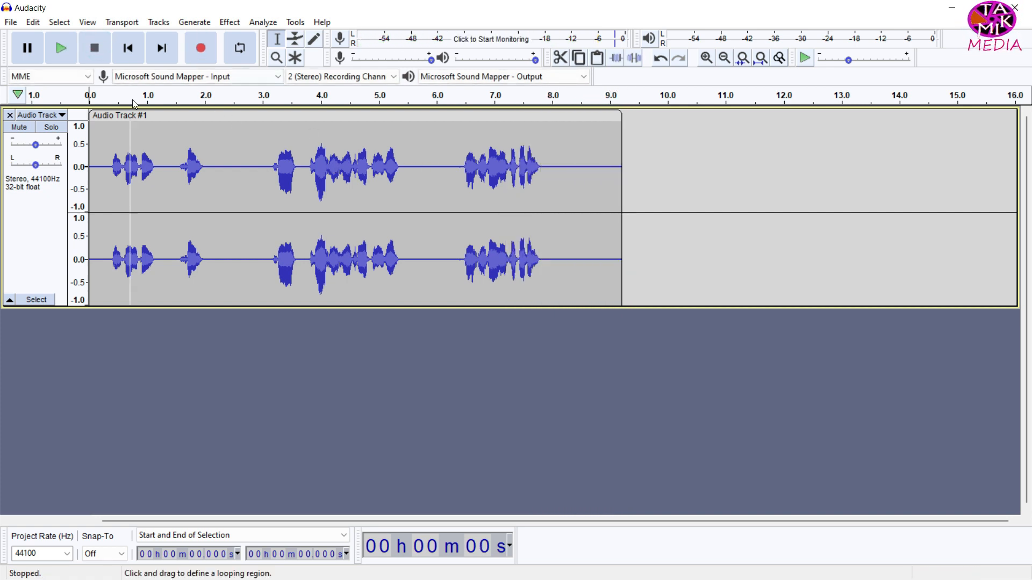
{"action": "left_click", "coordinate": [60, 50]}
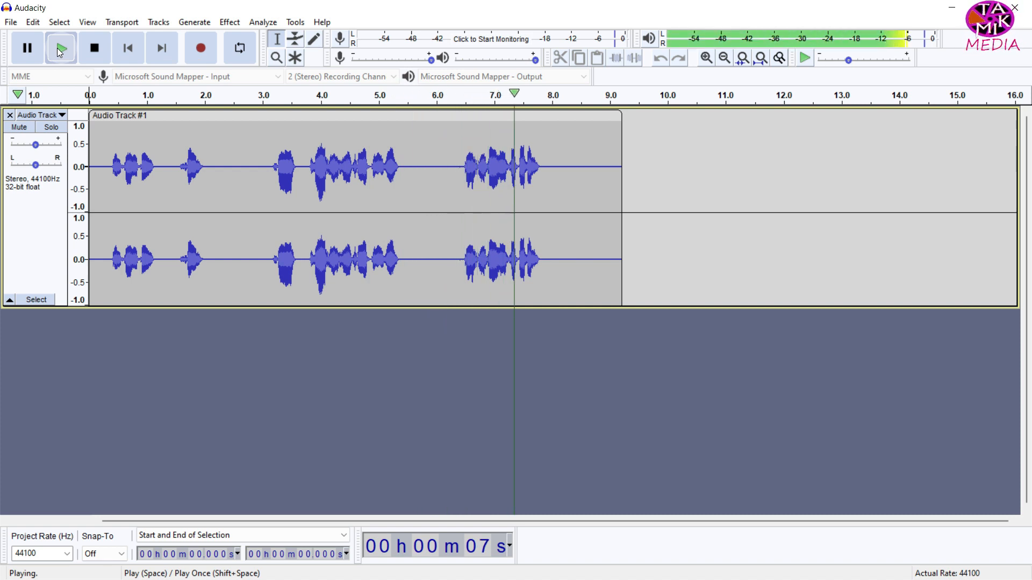
{"action": "left_click", "coordinate": [94, 50]}
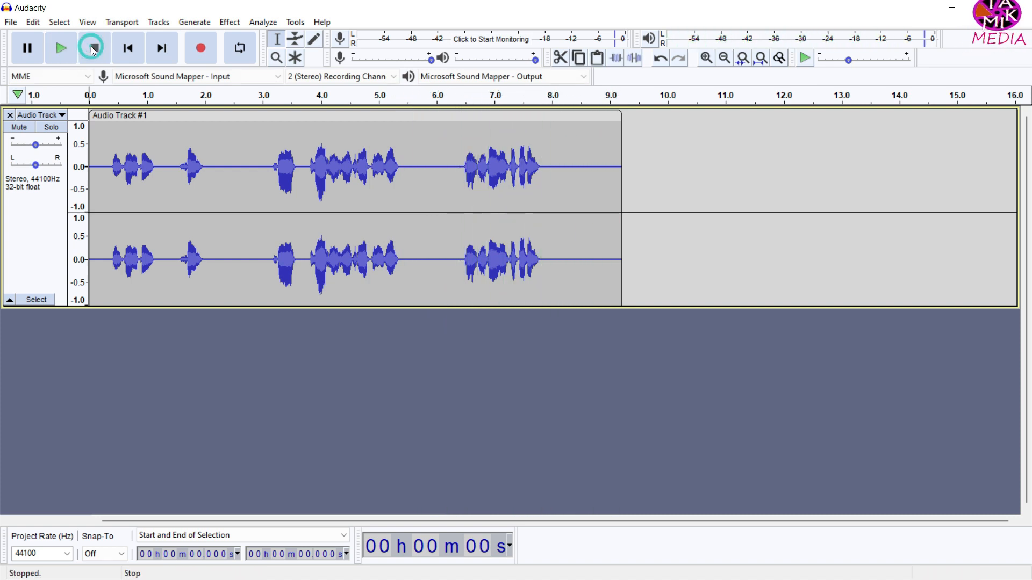